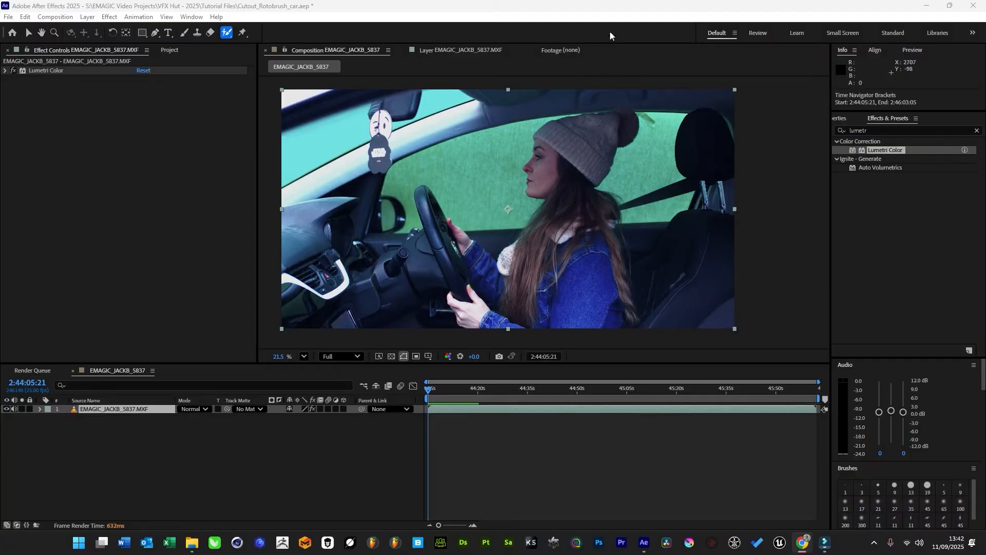
scroll(454, 199, "up", 3)
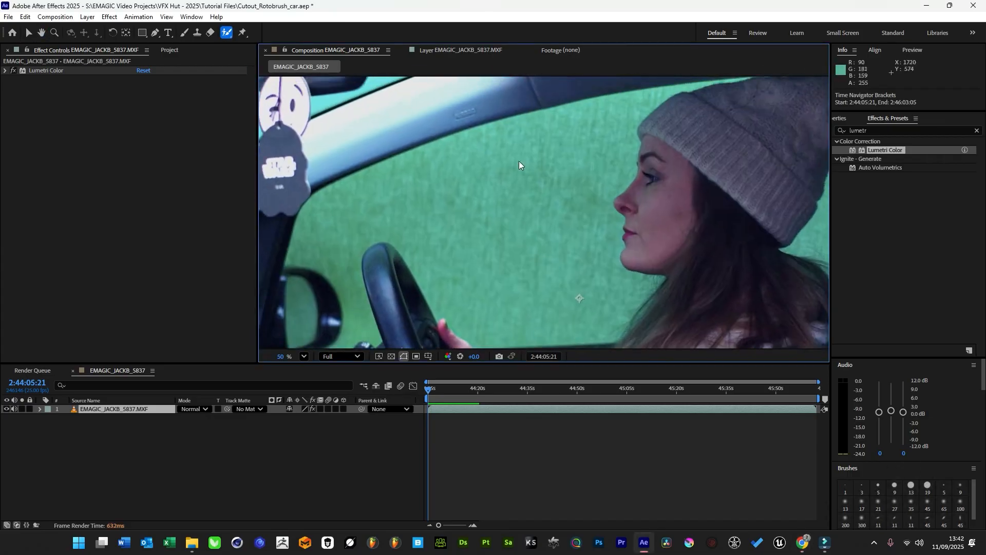
scroll(562, 214, "down", 2)
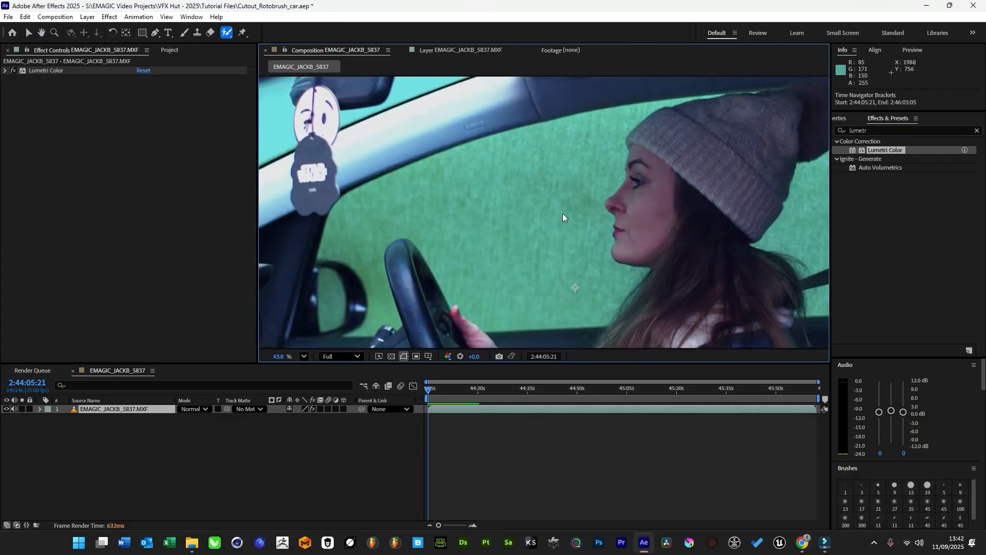
scroll(601, 223, "down", 1)
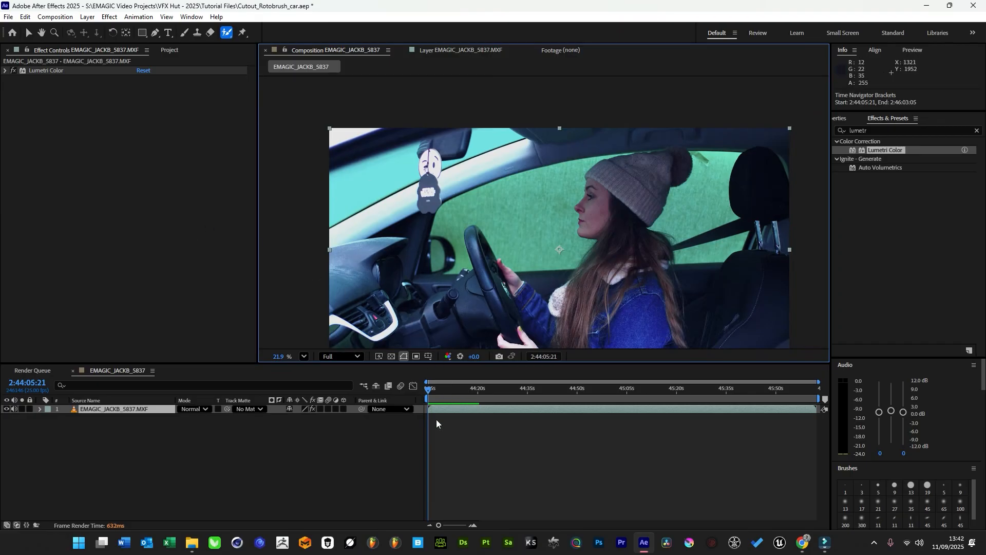
left_click_drag(666, 260, 646, 225)
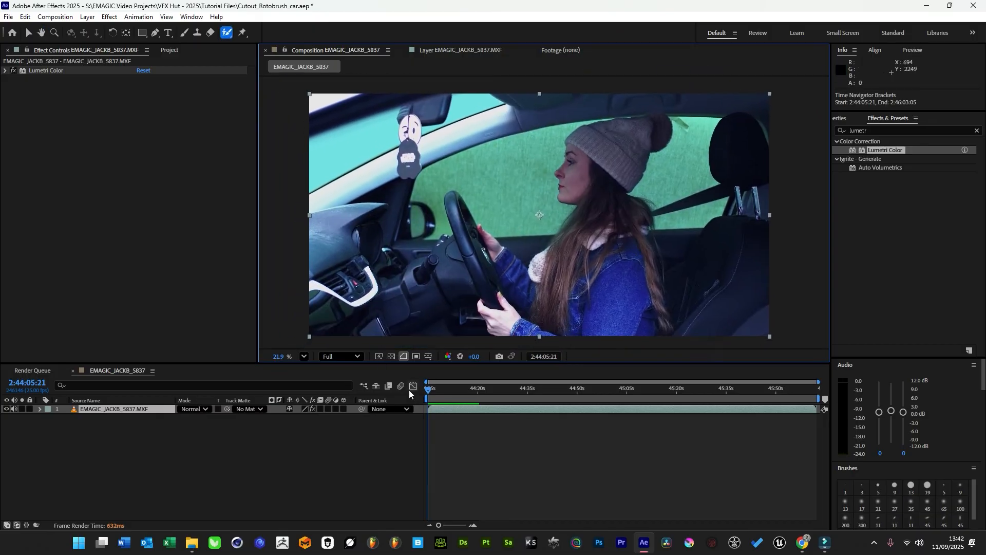
Open the car footage layer for painting and mark the woman as foreground with a Roto Brush stroke from face and hat down to the sleeve.
double_click(104, 408)
left_click(41, 409)
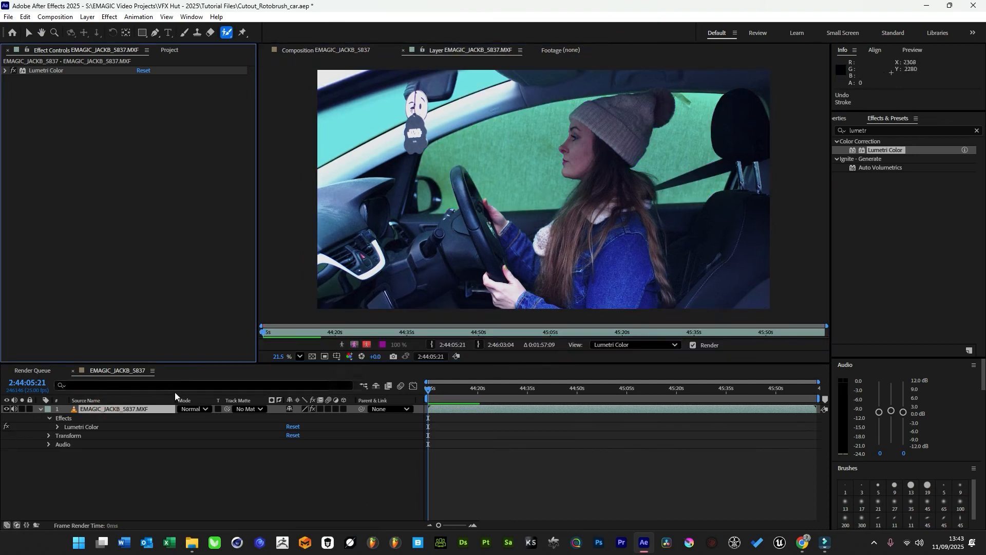
left_click(227, 29, "alt")
left_click(227, 29, "alt")
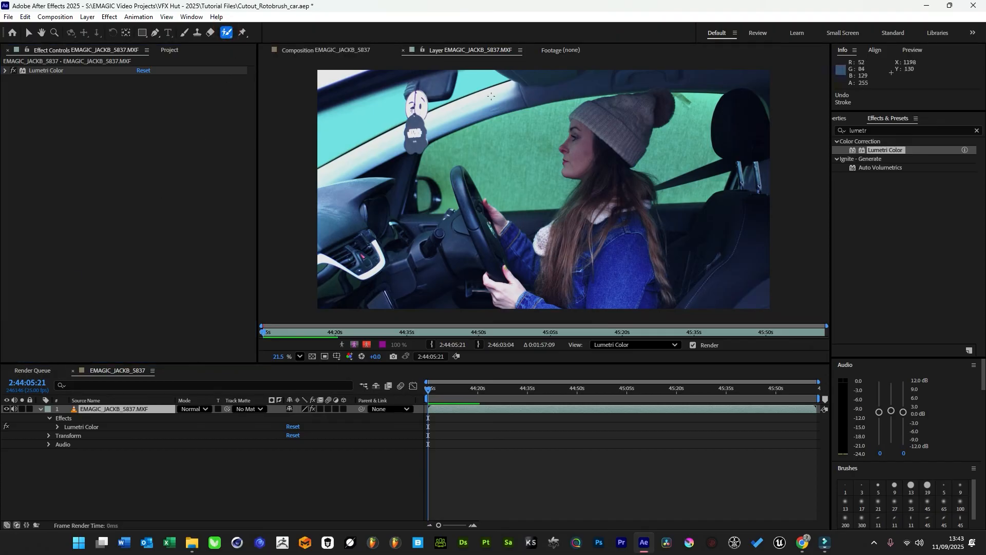
mouse_move(584, 129)
left_mouse_down()
mouse_move(572, 164)
mouse_move(631, 101)
left_mouse_up()
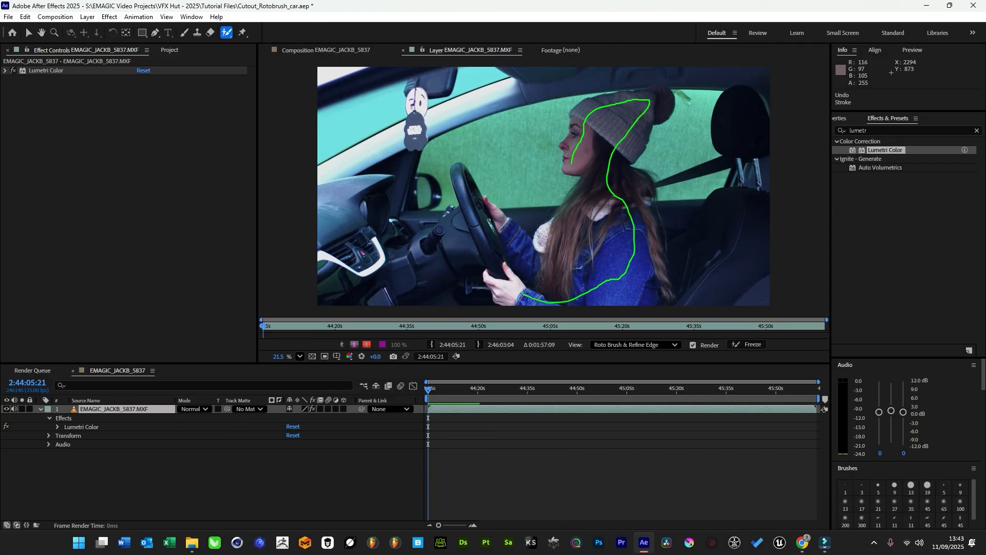
left_click_drag(598, 155, 598, 156)
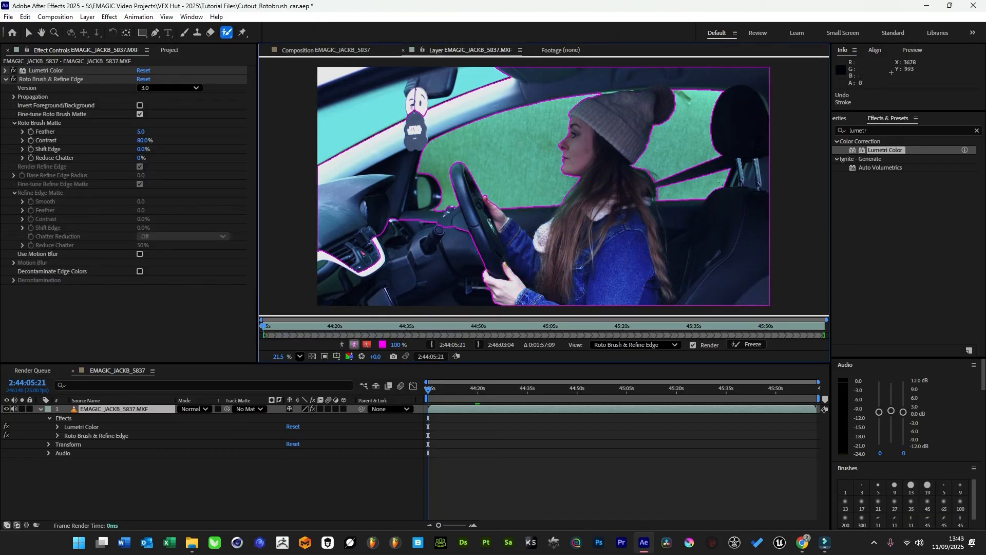
Correct the Roto Brush selection by excluding the windscreen area and cleaning up around the hanging mirror ornament, and save the project.
mouse_move(481, 75)
left_mouse_down()
mouse_move(470, 78)
mouse_move(480, 65)
left_mouse_up()
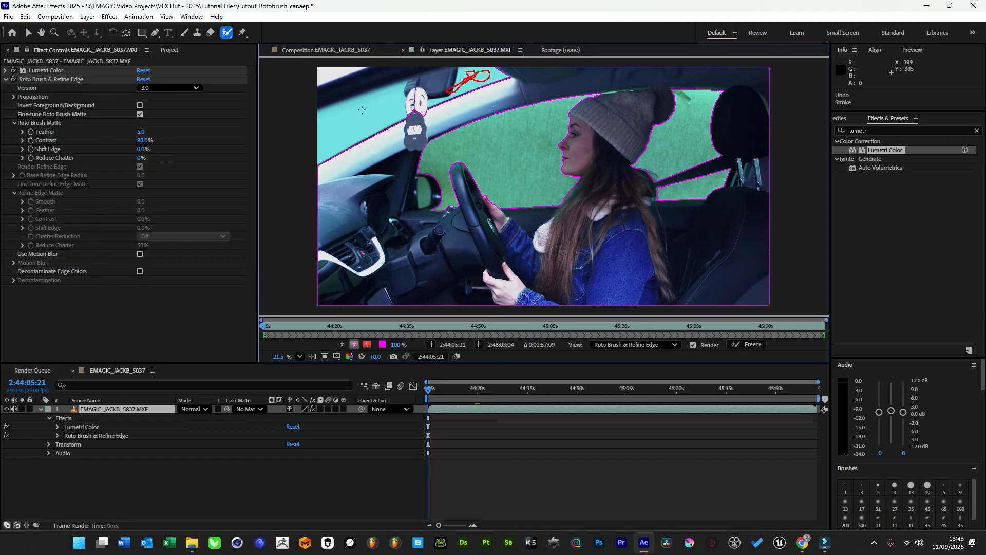
left_click_drag(419, 86, 423, 89)
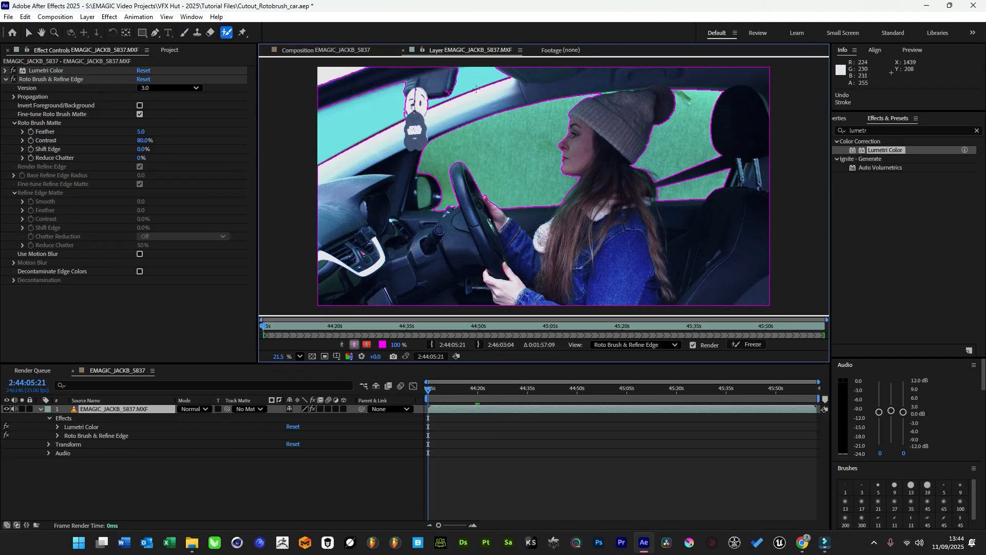
left_click_drag(441, 93, 448, 91)
key("ctrl+s")
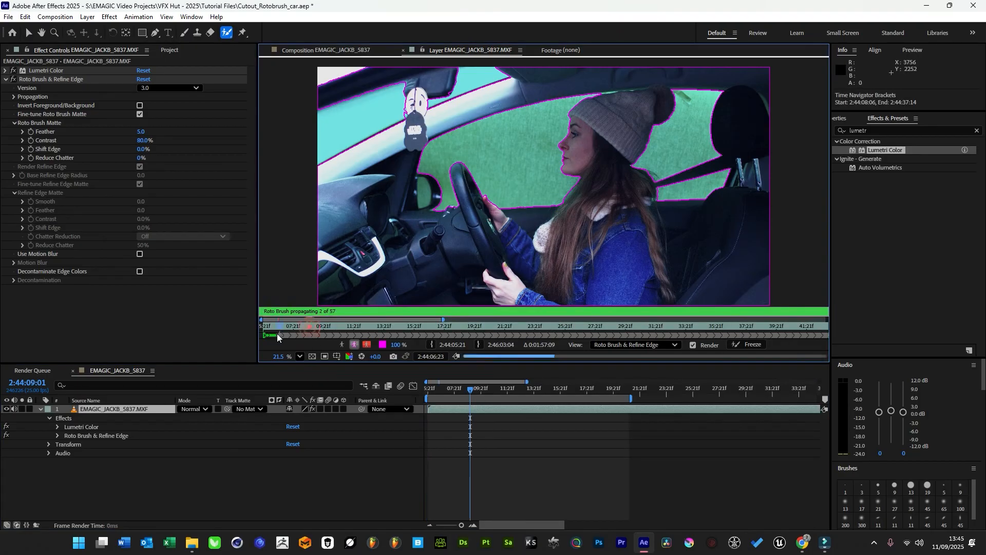
Propagate the Roto Brush selection forward through the footage to 2:44:07:22.
left_click(276, 333)
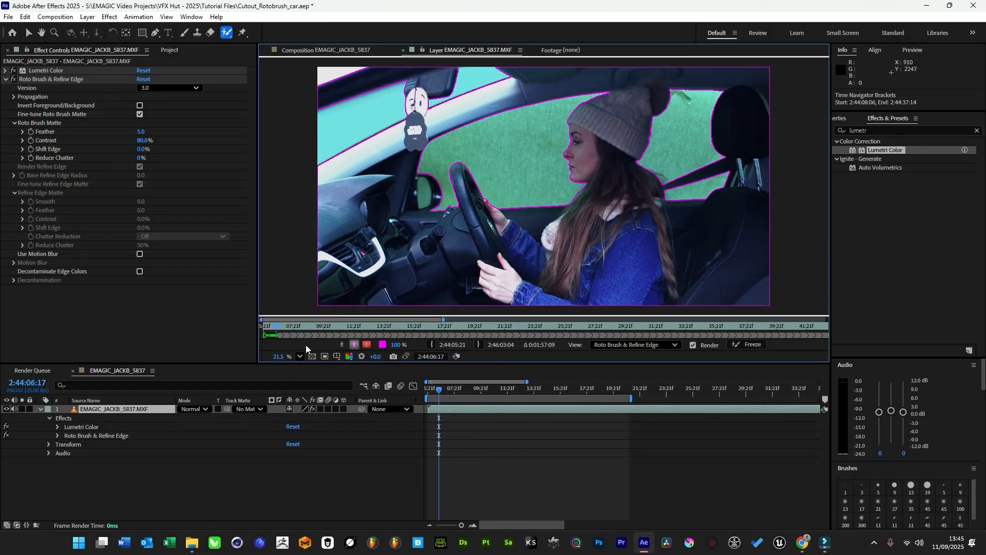
left_click_drag(278, 332, 294, 326)
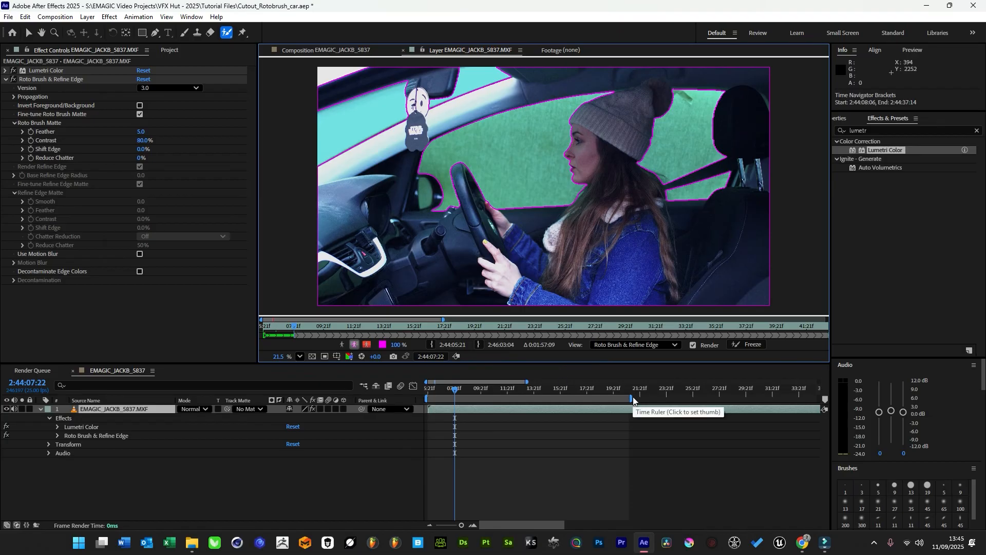
Trim the work area and the footage layer to end at 2:44:12:00 and freeze the Roto Brush propagation.
left_click_drag(628, 397, 511, 398)
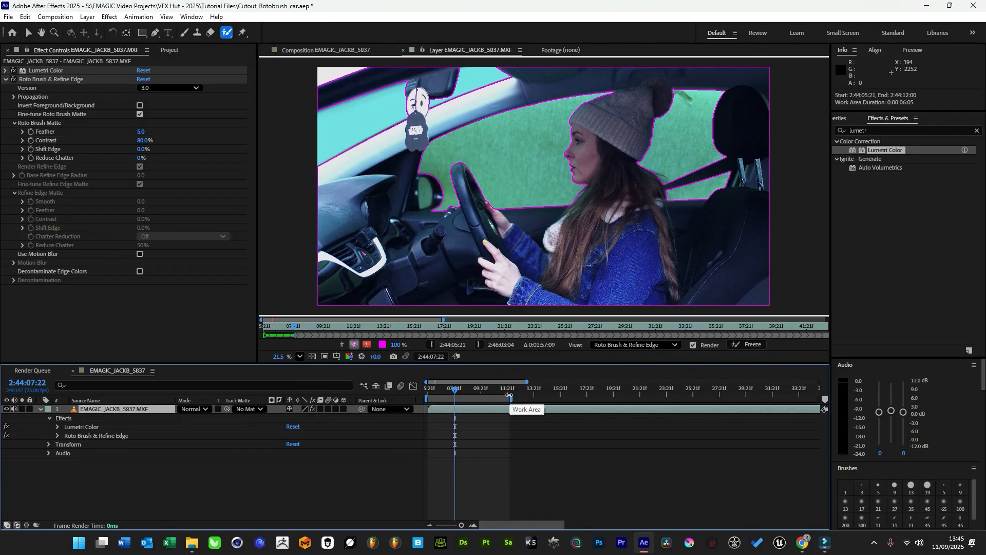
left_click(510, 391)
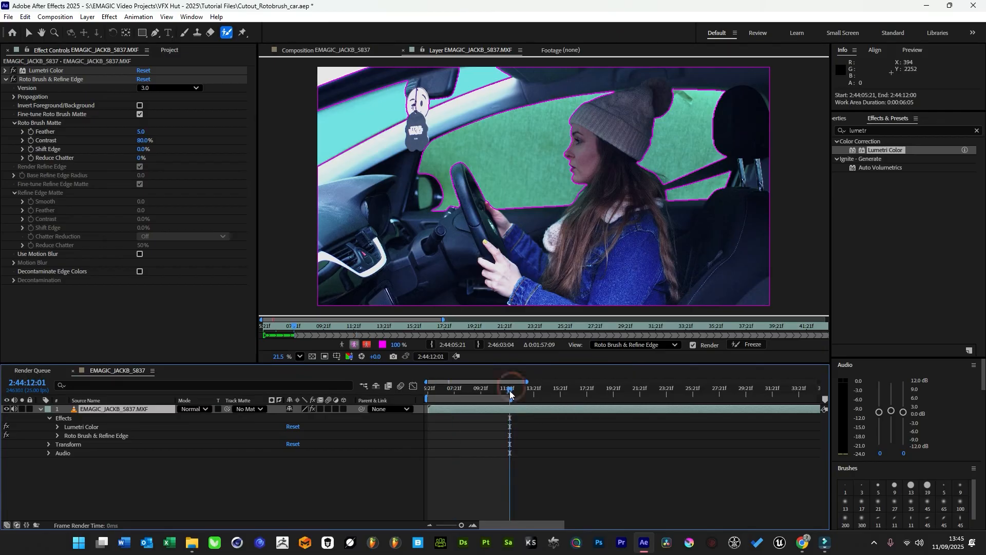
key("alt+]")
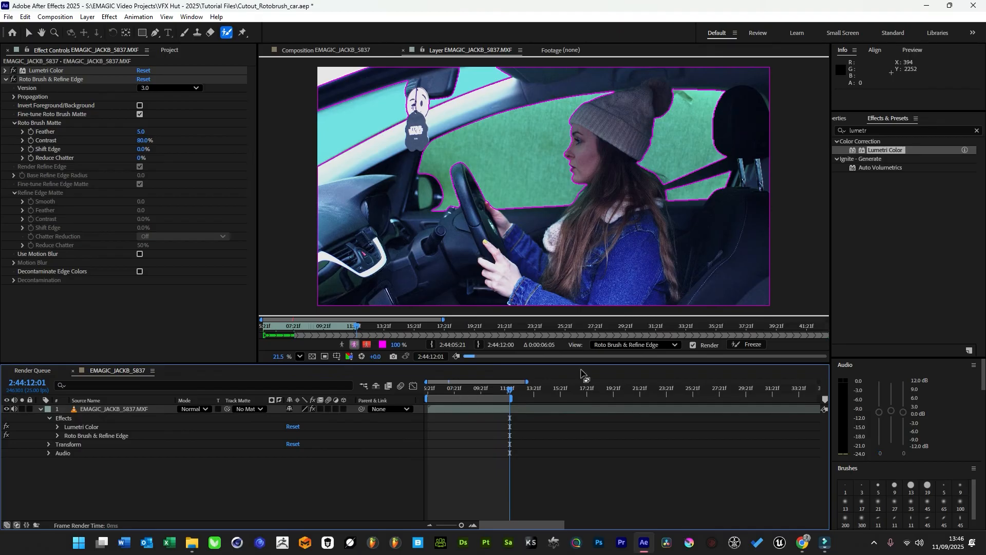
left_click(750, 345)
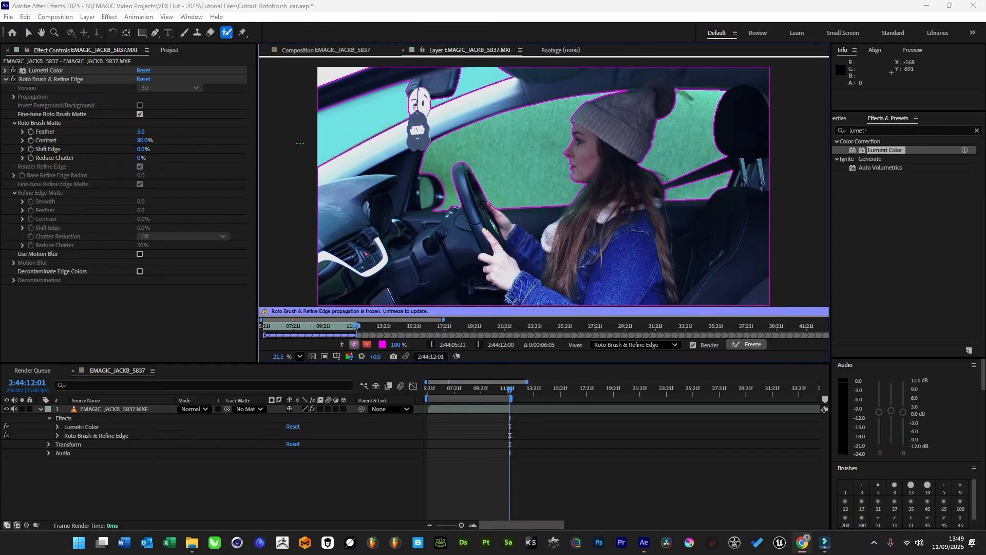
Examine the cutout's edges in the composition around 2:44:08:13, against black and against the transparency grid.
left_click(336, 49)
left_click(452, 388)
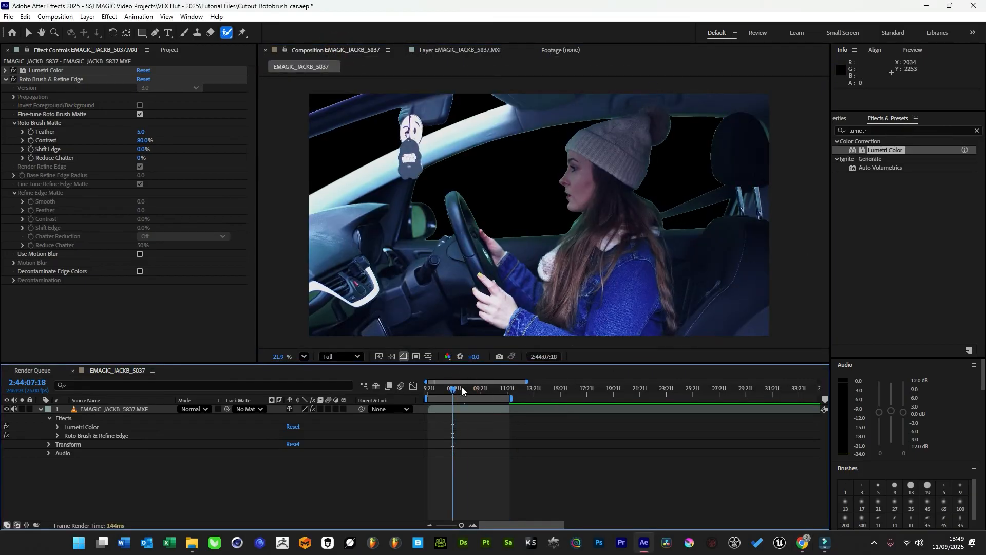
mouse_move(452, 389)
left_mouse_down()
mouse_move(511, 396)
mouse_move(448, 402)
mouse_move(476, 395)
mouse_move(462, 394)
left_mouse_up()
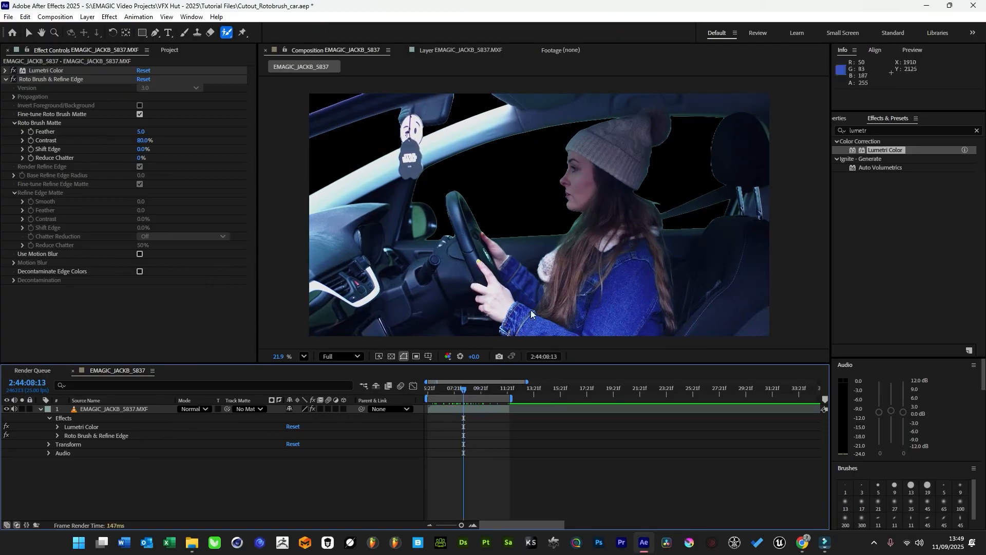
scroll(444, 185, "up", 5)
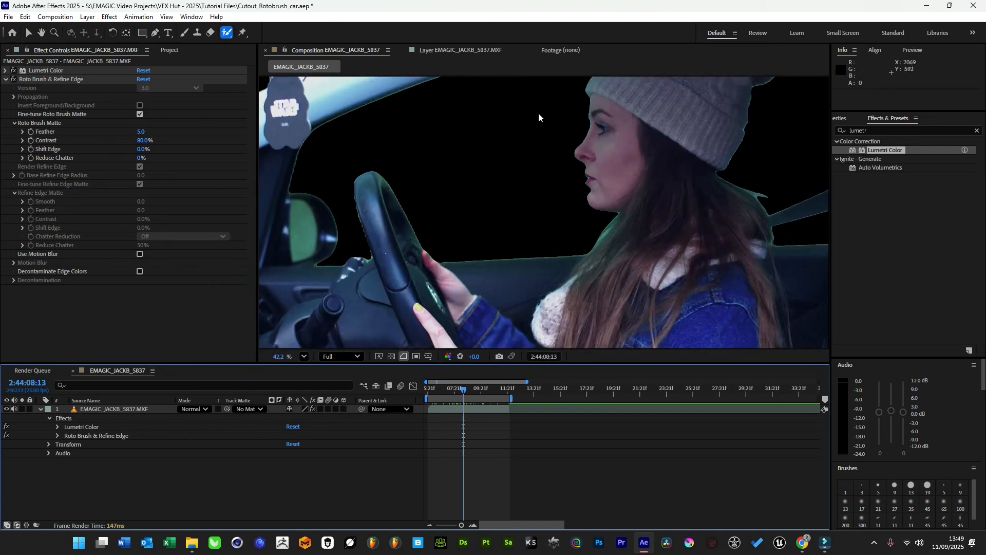
scroll(553, 111, "down", 5)
mouse_move(486, 234)
left_mouse_down()
mouse_move(452, 206)
mouse_move(548, 225)
mouse_move(488, 218)
left_mouse_up()
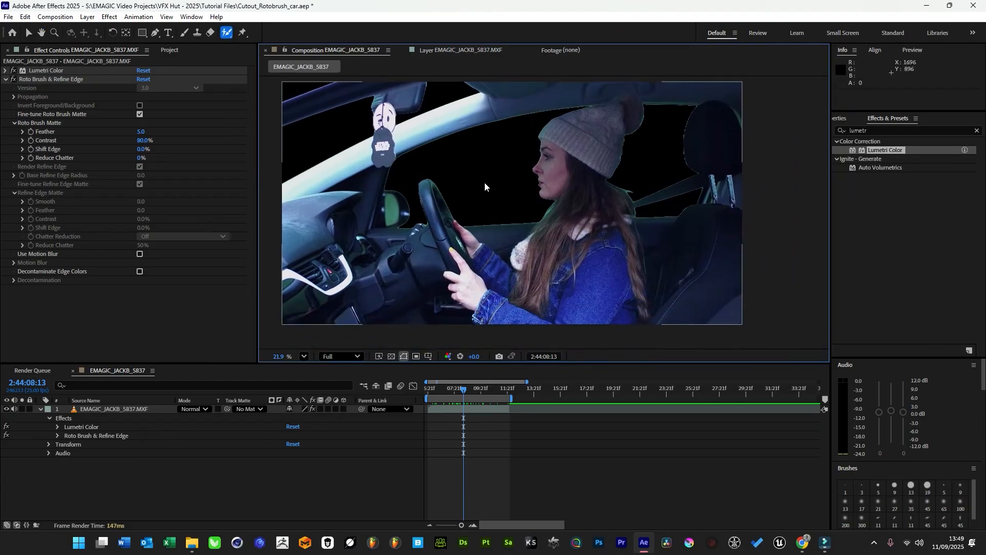
left_click_drag(378, 224, 419, 237)
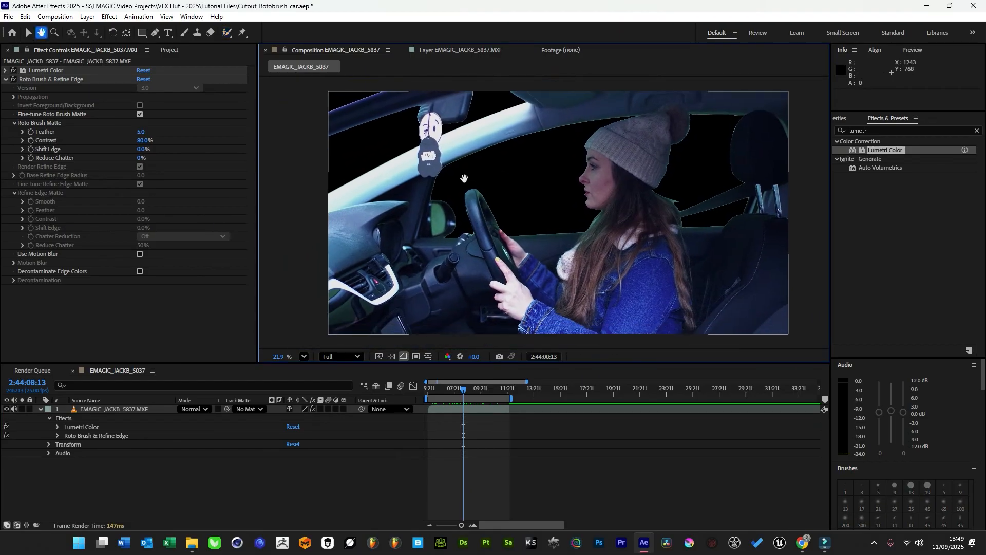
left_click(394, 357)
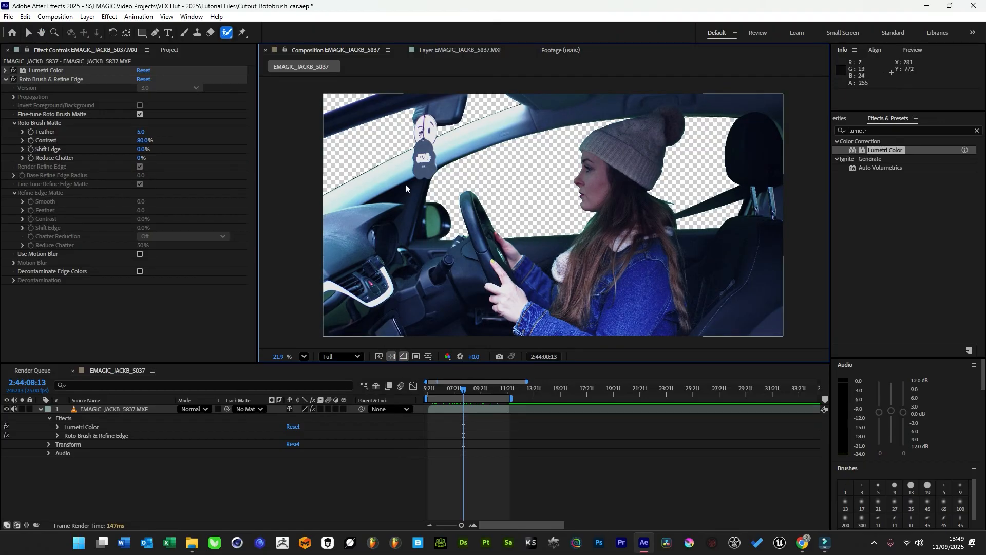
left_click(391, 357)
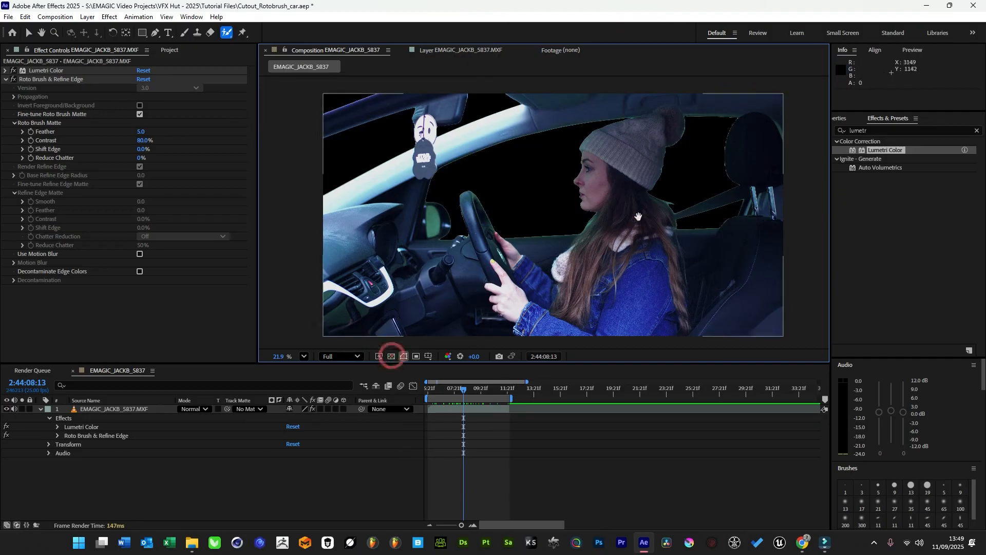
Find the Advanced Spill Suppressor effect and apply it to the car footage layer.
left_click(879, 132)
double_click(879, 131)
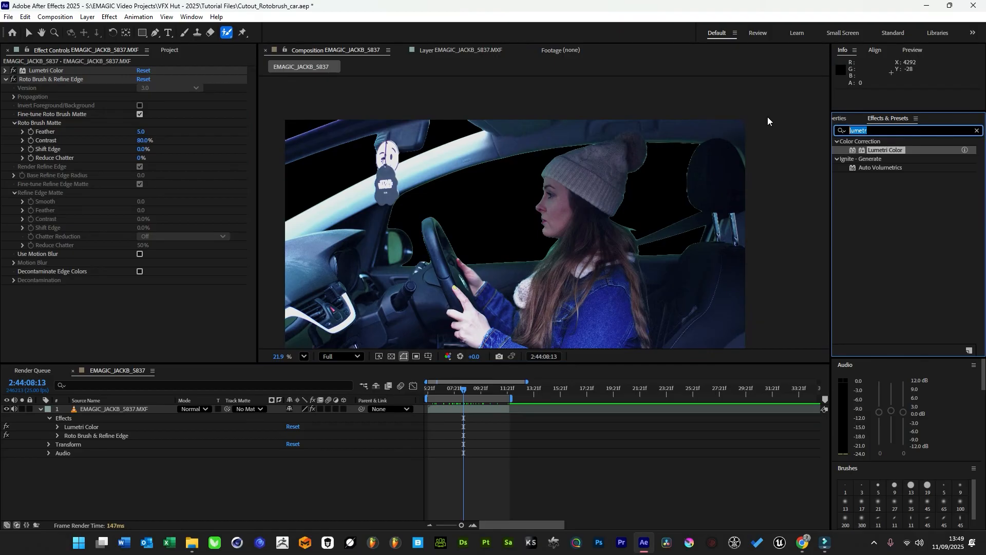
type("adv")
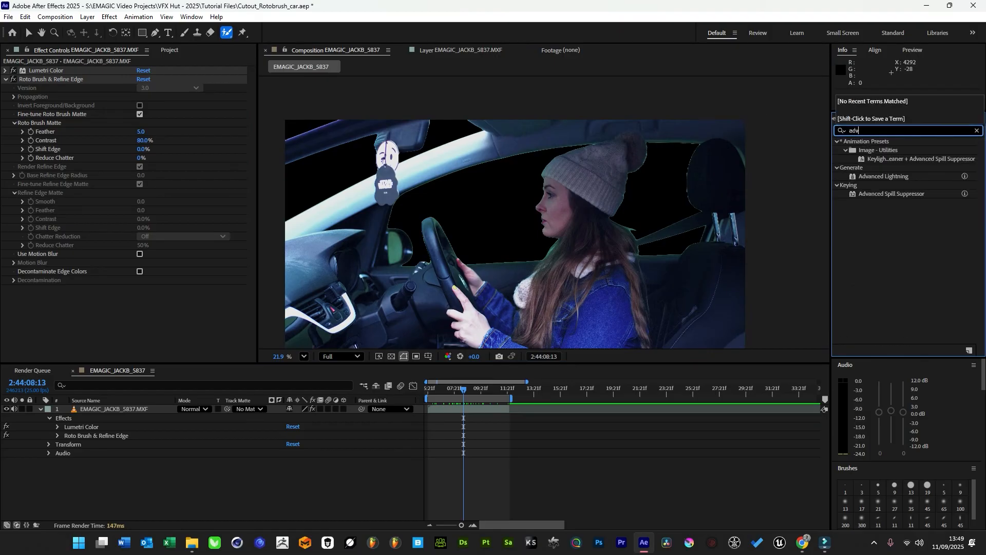
left_click_drag(903, 196, 472, 411)
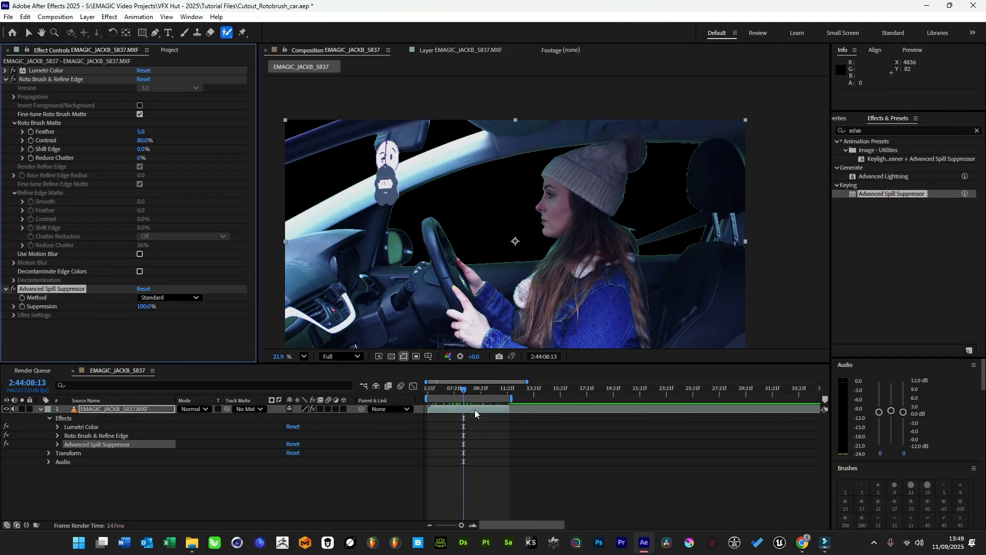
key("v")
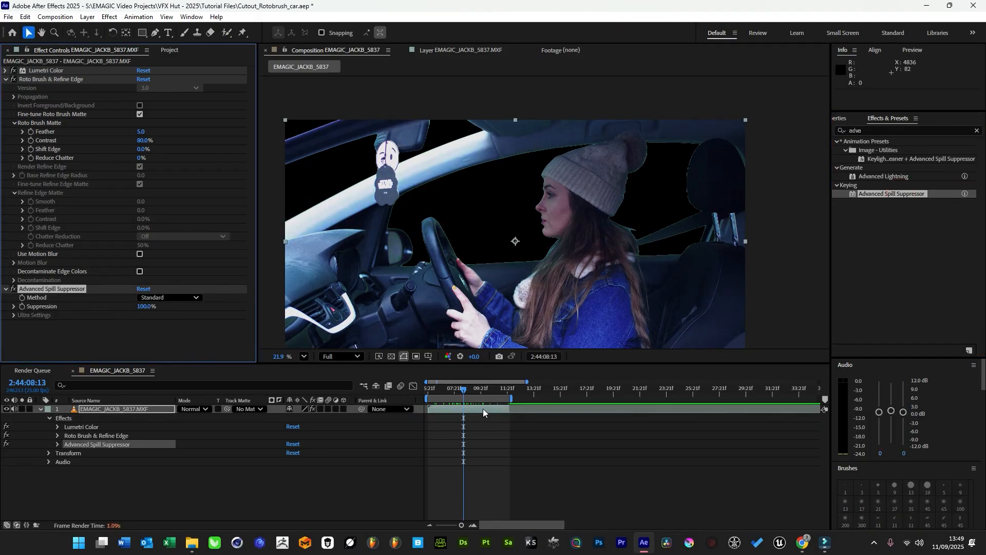
scroll(504, 236, "up", 3)
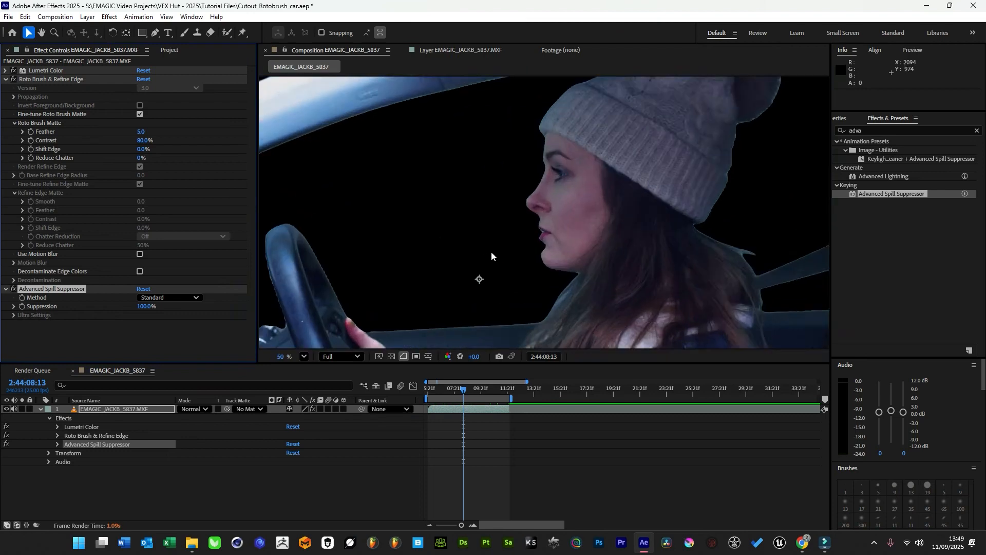
Disable Advanced Spill Suppressor and add the Refine Soft Matte effect directly after Roto Brush & Refine Edge on the footage layer.
left_click(13, 289)
left_click(5, 79)
left_click(79, 203)
left_click(877, 130)
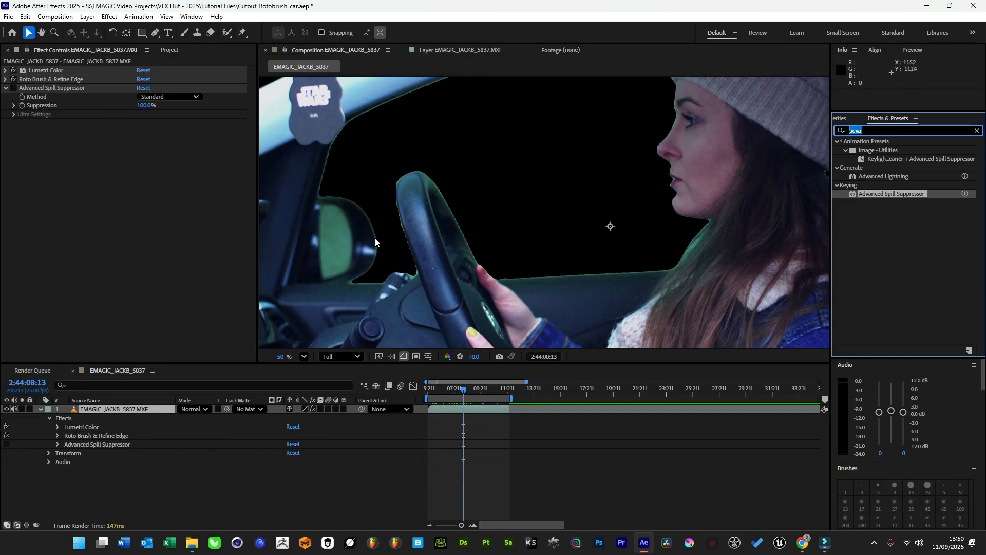
type("refine")
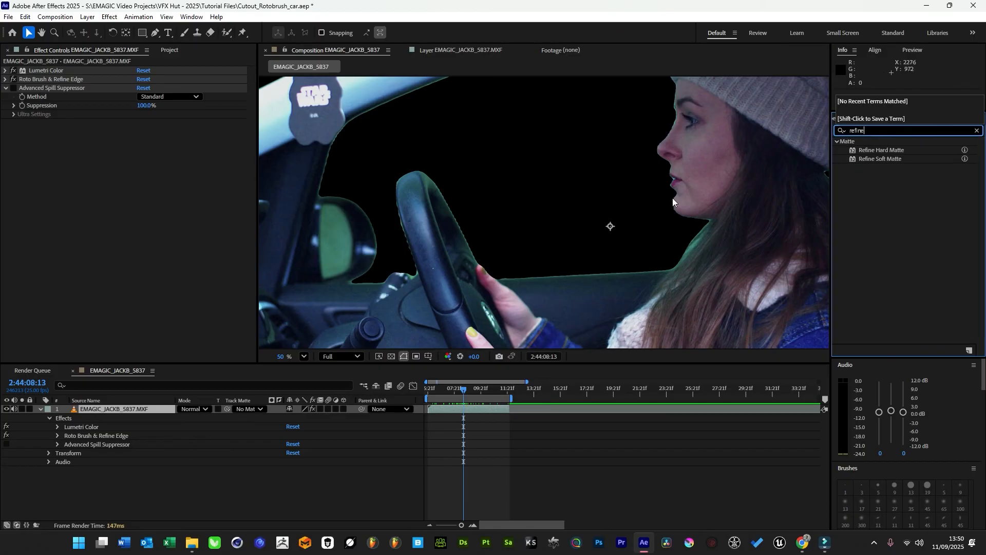
mouse_move(880, 159)
left_mouse_down()
mouse_move(784, 215)
mouse_move(680, 308)
mouse_move(169, 431)
mouse_move(169, 439)
left_mouse_up()
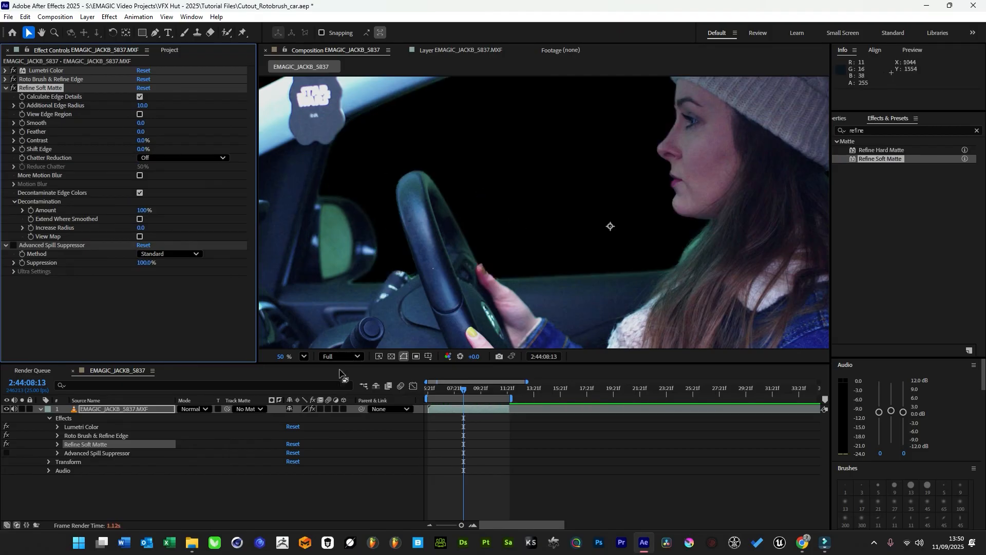
Compare the cutout's edges with the Refine Soft Matte effect switched off and on.
left_click(14, 88)
left_click(14, 88)
left_click(13, 88)
left_click(13, 87)
left_click(13, 88)
left_click(14, 87)
Set the Chatter Reduction of Refine Soft Matte to More Detailed.
scroll(446, 290, "up", 3)
left_click_drag(446, 290, 498, 253)
scroll(685, 179, "up", 3)
left_click(182, 158)
left_click(181, 181)
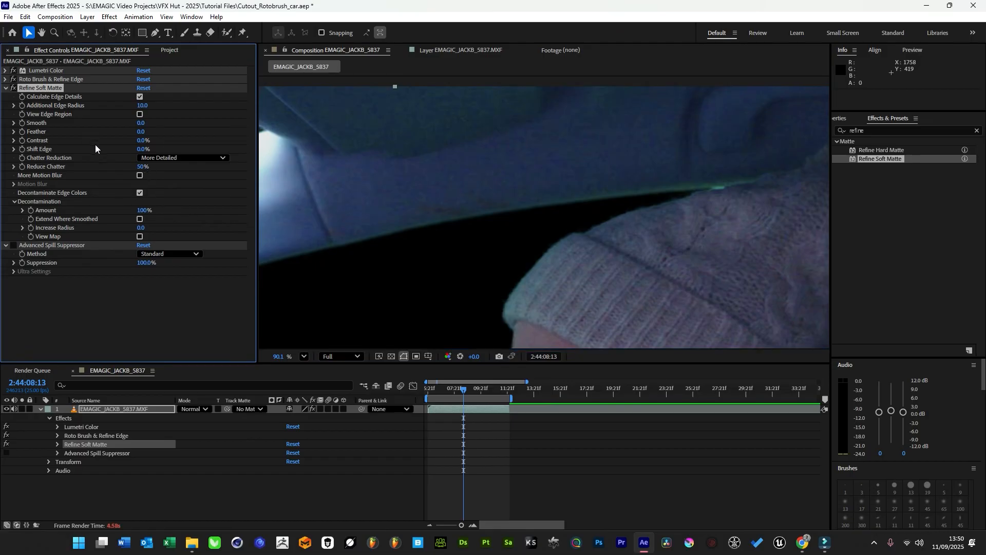
Re-enable the Advanced Spill Suppressor effect on the car footage layer.
scroll(580, 272, "down", 2)
scroll(581, 271, "down", 2)
left_click_drag(602, 197, 577, 198)
left_click_drag(420, 233, 468, 233)
scroll(514, 241, "down", 1)
left_click_drag(548, 248, 502, 267)
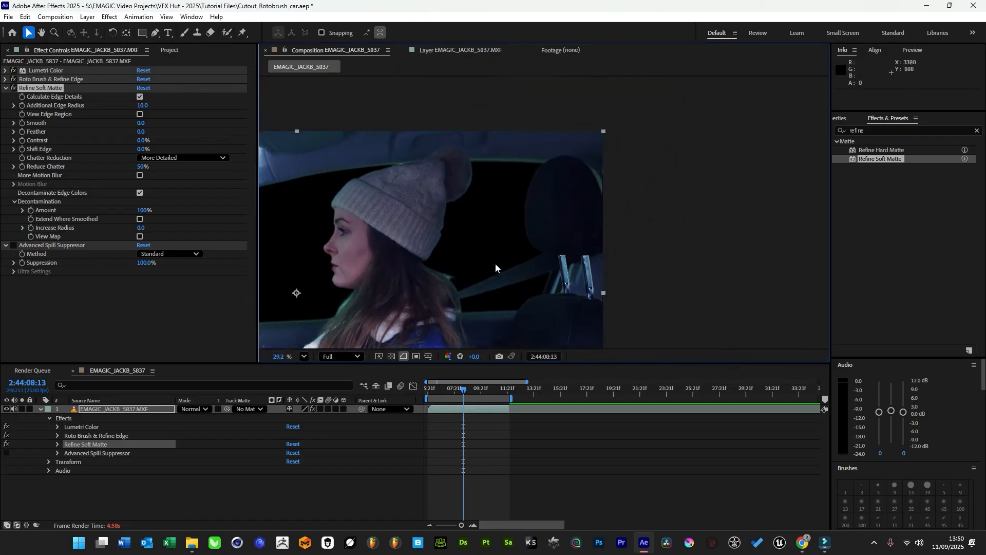
left_click_drag(485, 235, 661, 162)
scroll(579, 197, "down", 1)
left_click(13, 245)
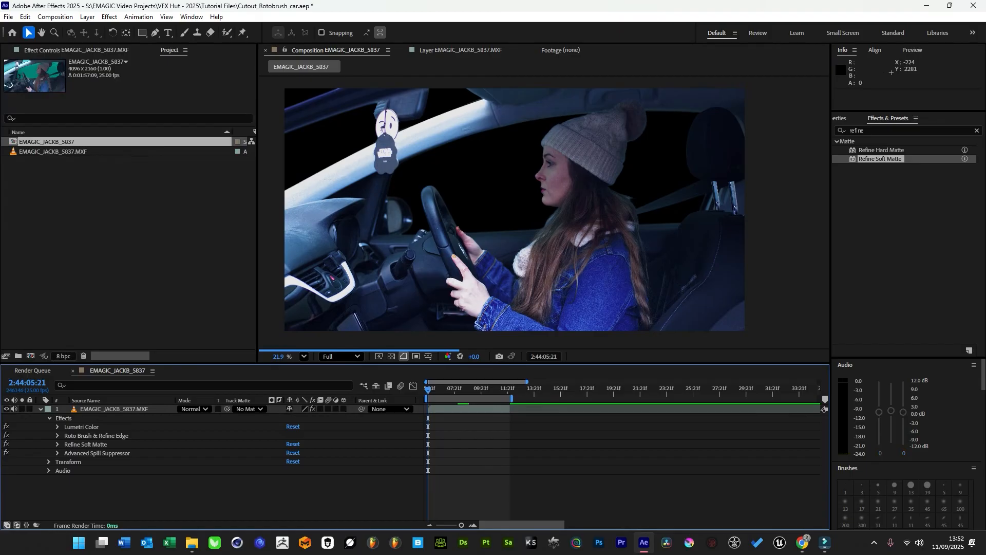
Import drive.mp4 into the project and place it in the composition beneath the car footage layer.
left_click_drag(10, 236, 85, 268)
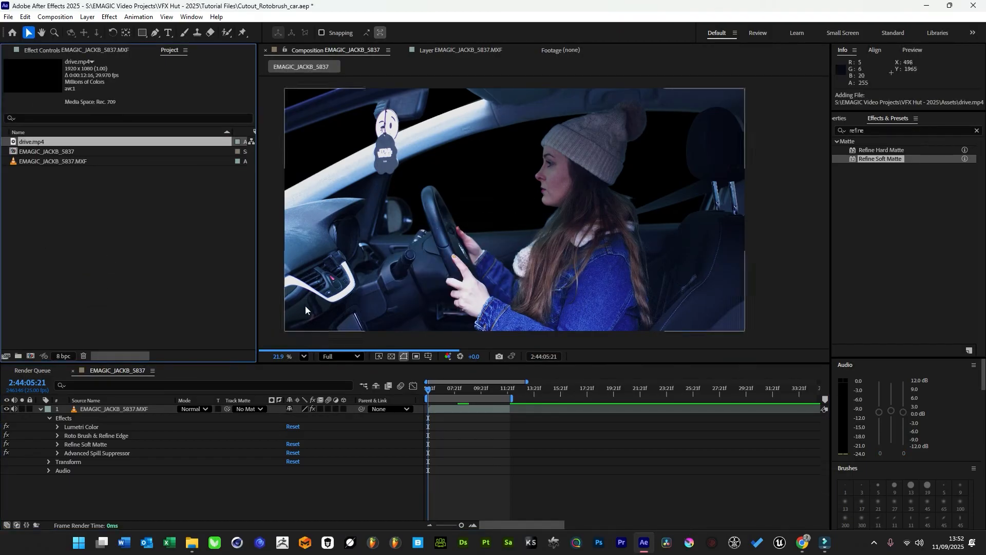
left_click_drag(33, 144, 250, 467)
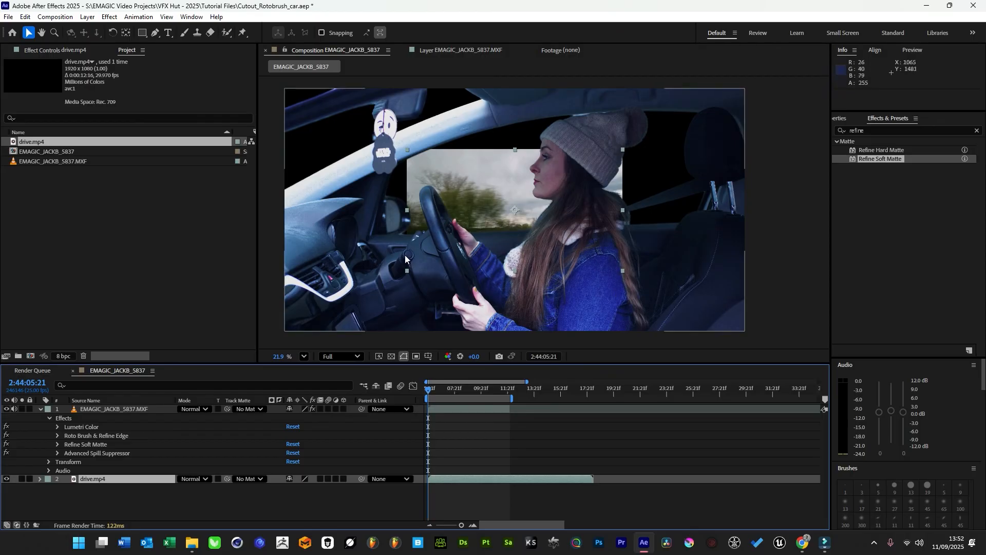
Scale up the drive.mp4 layer to cover all car windows and move it so the treeline shows behind them.
left_click_drag(624, 270, 768, 363)
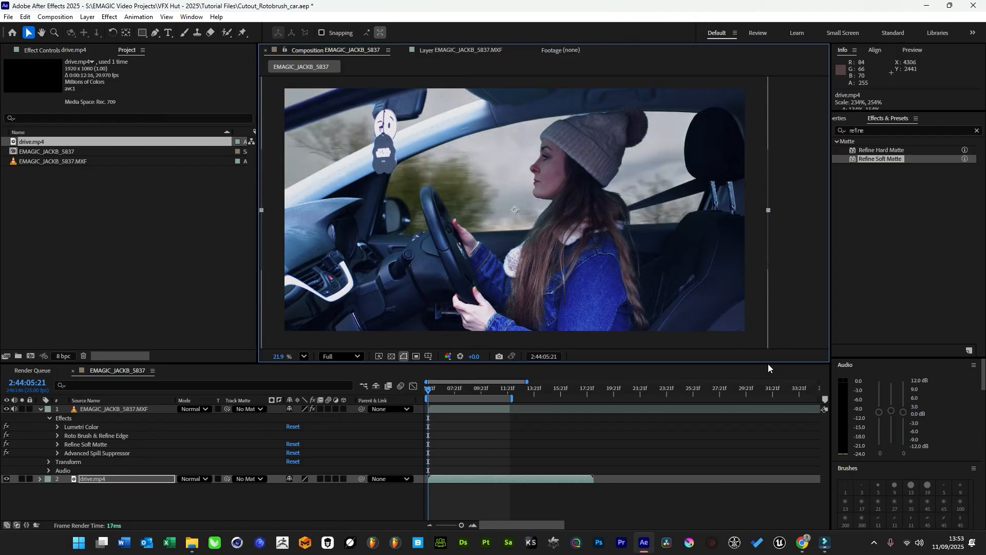
left_click_drag(484, 169, 495, 93)
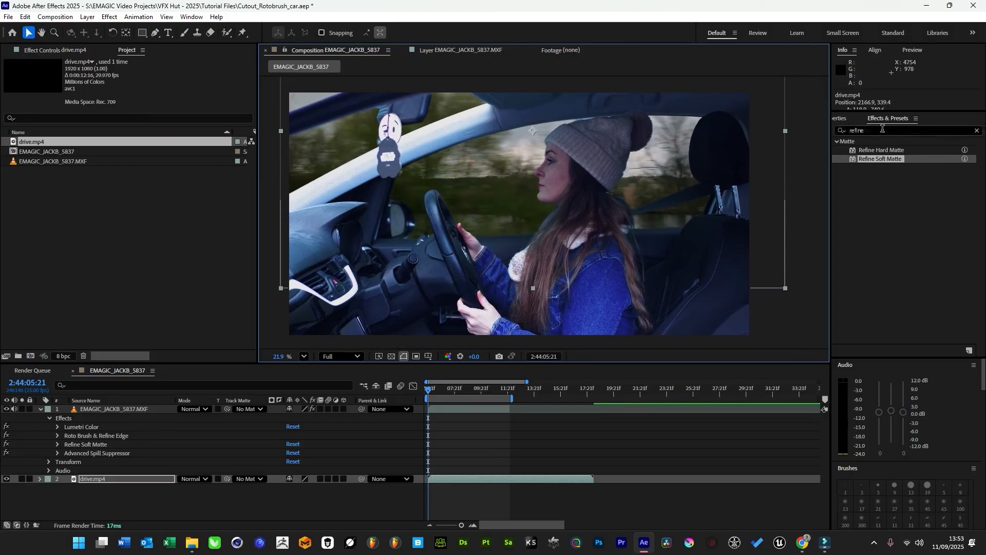
scroll(772, 177, "up", 2)
left_click_drag(779, 169, 762, 174)
left_click_drag(696, 198, 697, 208)
left_click_drag(696, 252, 701, 213)
Find the Curves effect and apply it to the drive.mp4 layer.
left_click_drag(893, 131, 778, 133)
type("curves")
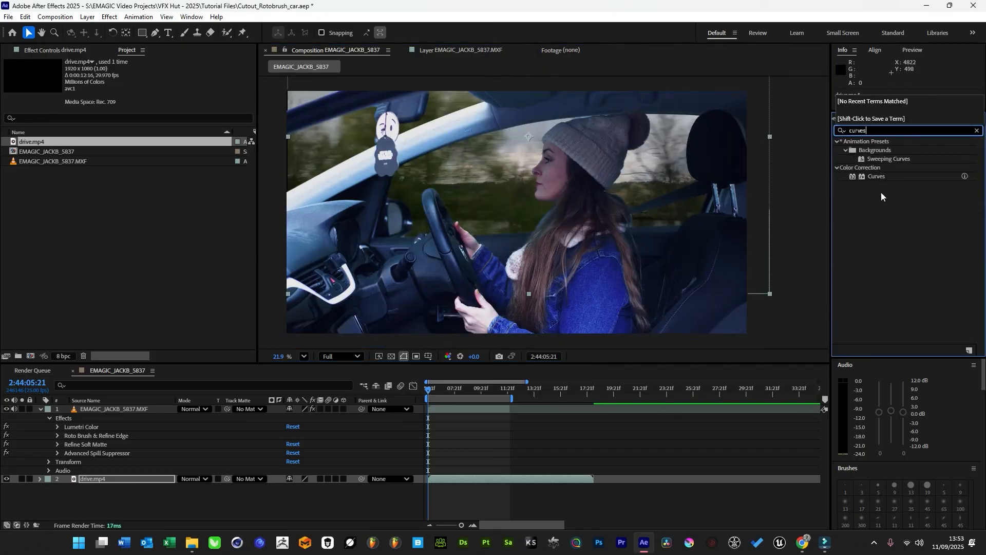
left_click_drag(877, 177, 492, 432)
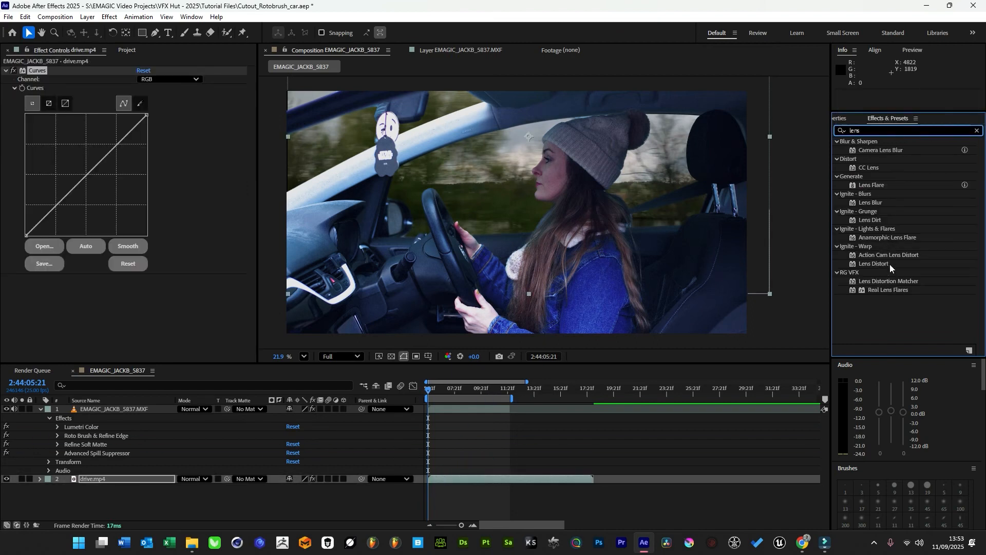
Add the Camera Lens Blur effect to the drive.mp4 layer, switch it off and collapse its settings.
left_click_drag(881, 151, 242, 344)
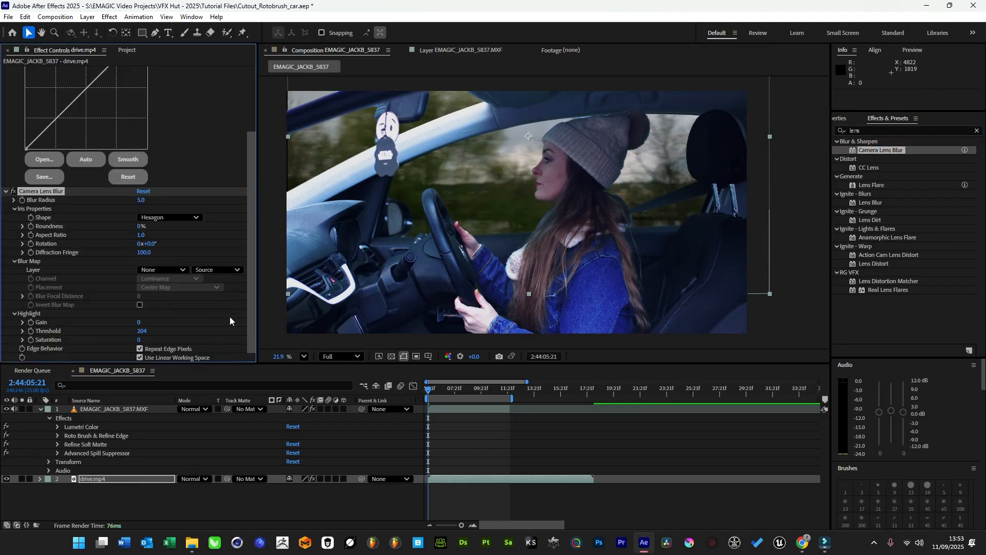
left_click(12, 193)
scroll(73, 246, "up", 3)
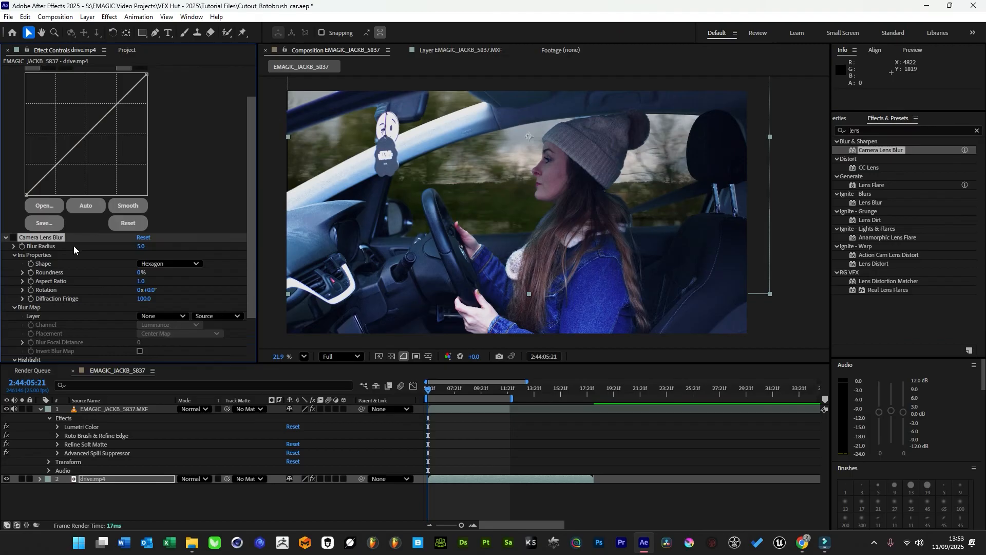
left_click(6, 279)
left_click(599, 438)
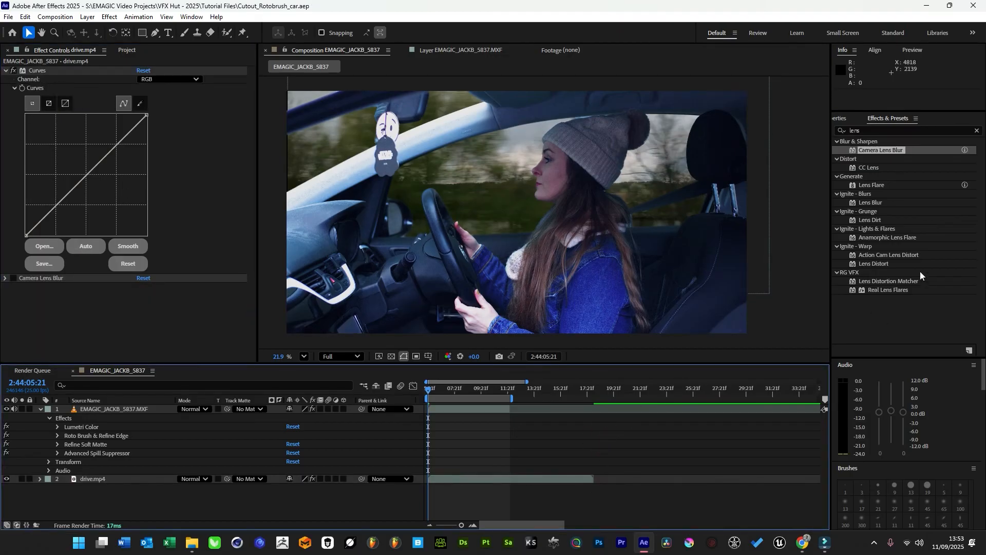
Apply Bezier Warp to drive.mp4 and pull its top left vertex inward to about 360.9, 110.6, with the left top tangent at about -13.4, 505.1.
left_click(873, 130)
type("warp")
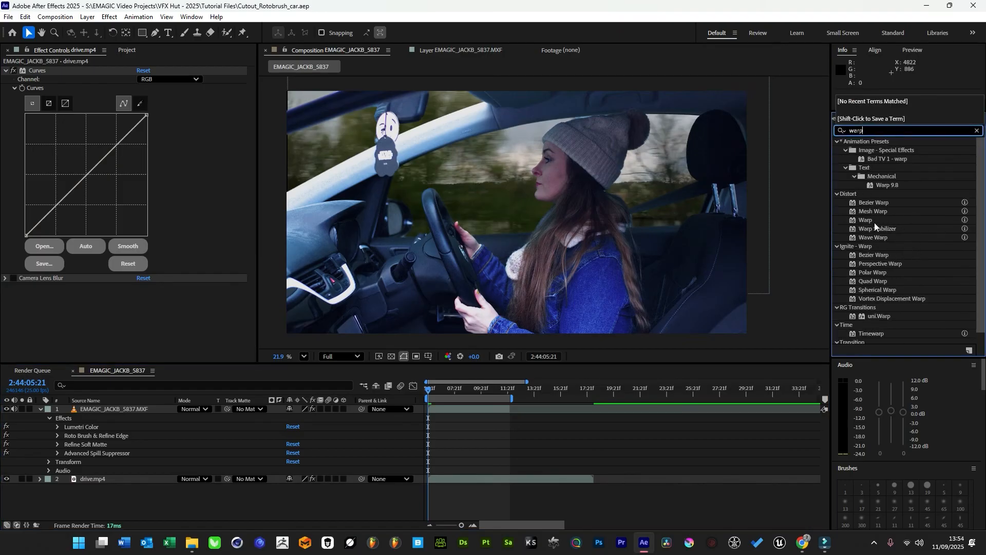
left_click_drag(879, 204, 463, 481)
scroll(339, 120, "down", 1)
left_click_drag(349, 116, 346, 148)
left_click_drag(391, 113, 362, 168)
left_click_drag(328, 118, 400, 142)
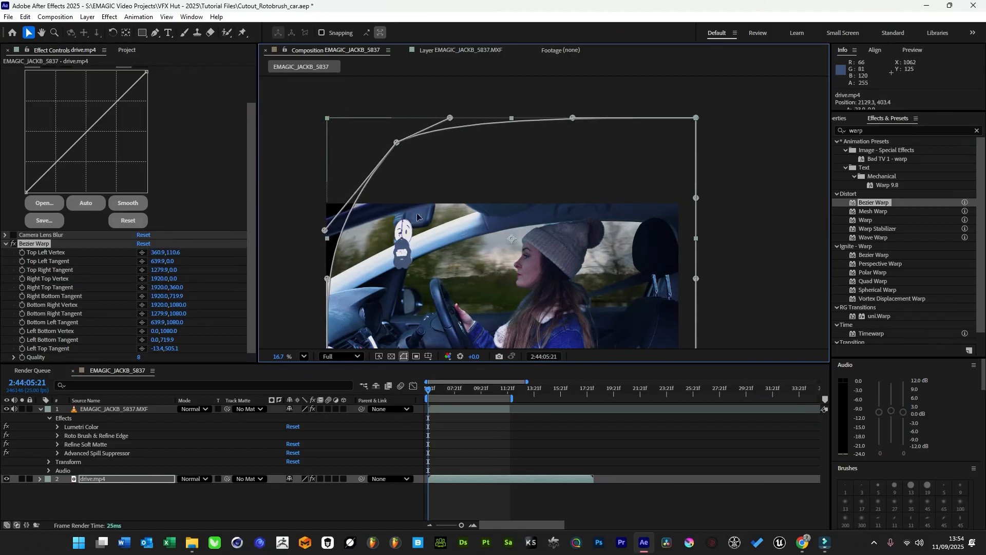
Widen and reposition the drive.mp4 layer behind the windows, and shift the warp's top left vertex to about 207.2, 76.0.
left_click_drag(417, 212, 403, 215)
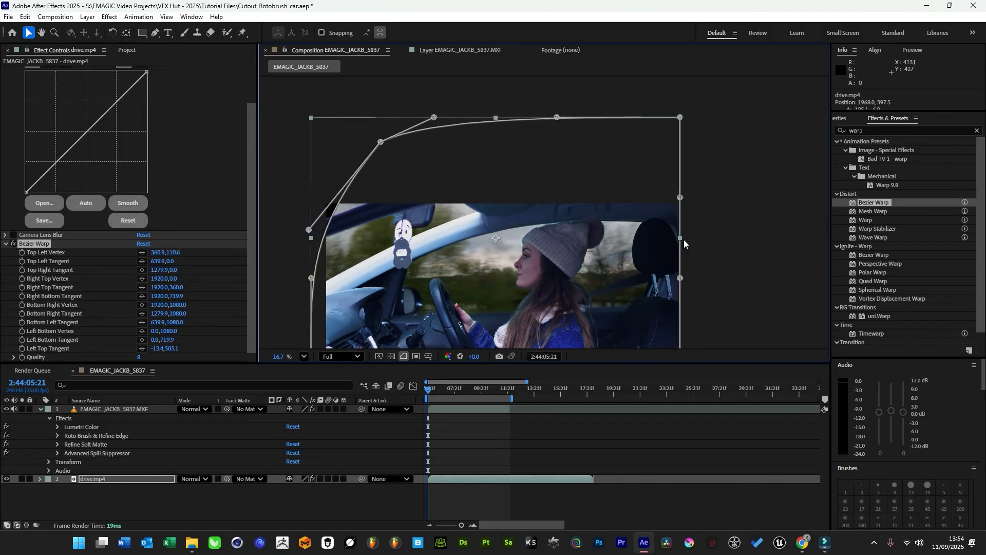
left_click_drag(681, 238, 695, 242)
left_click_drag(634, 273, 637, 269)
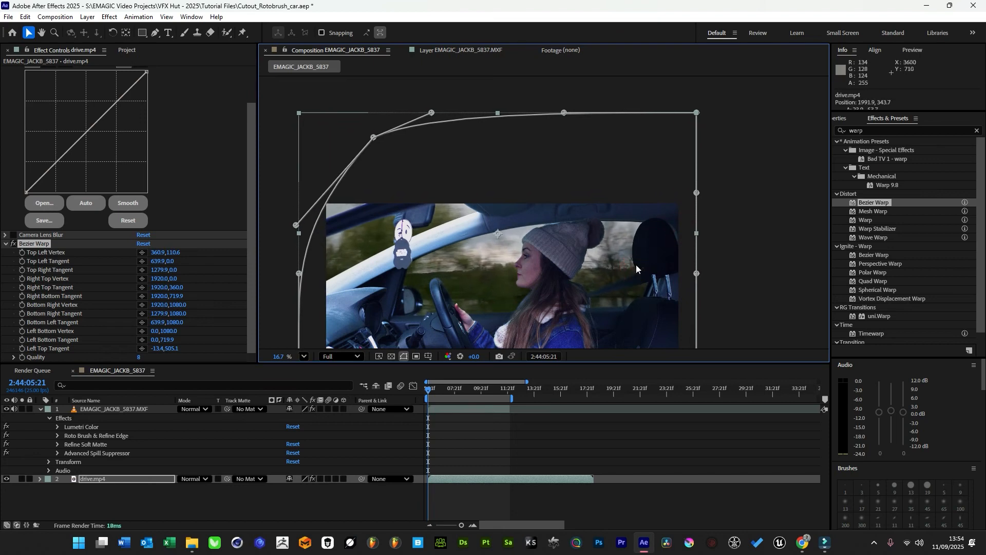
scroll(375, 105, "down", 3)
left_click_drag(383, 98, 349, 93)
scroll(540, 149, "down", 3)
left_click(537, 178)
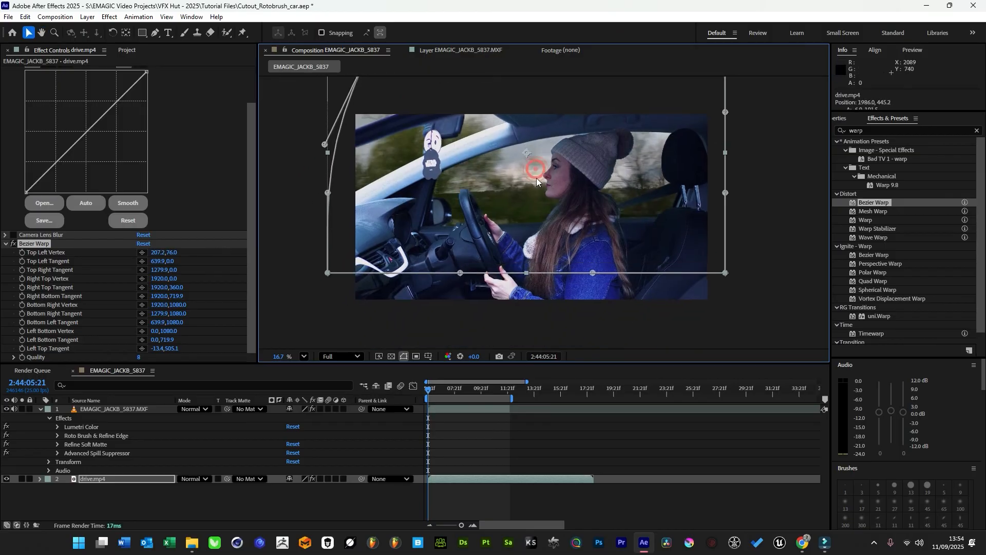
Move the Bezier Warp's right bottom tangent on drive.mp4 to about 1915.0, 798.3.
left_click(728, 200)
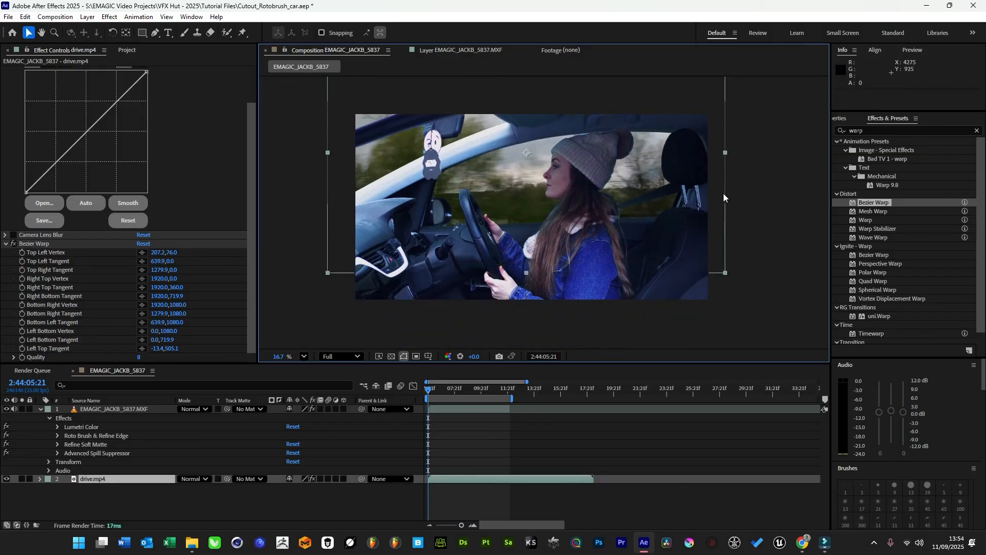
left_click(725, 152)
scroll(44, 225, "up", 1)
left_click(39, 267)
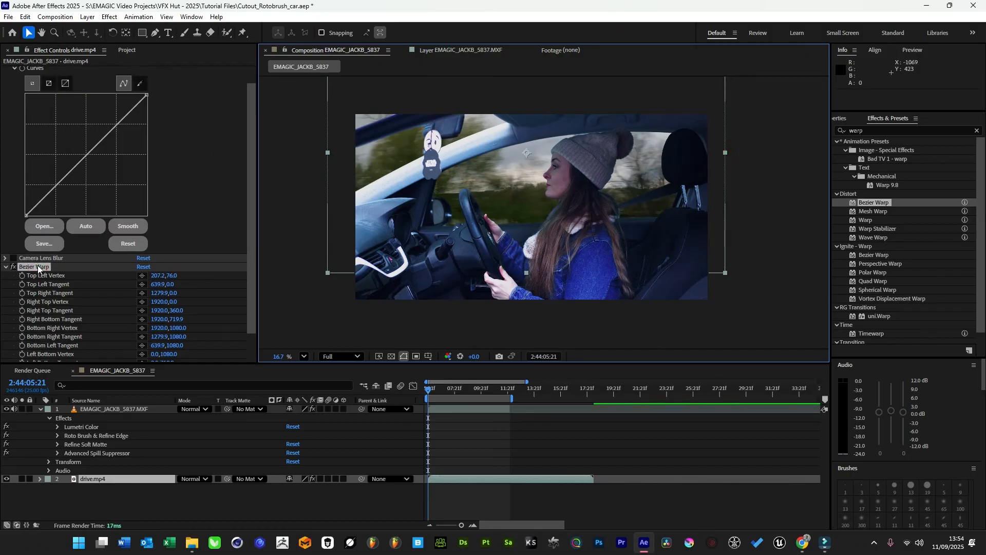
left_click_drag(726, 193, 725, 211)
left_click_drag(561, 202, 565, 196)
left_click(637, 322)
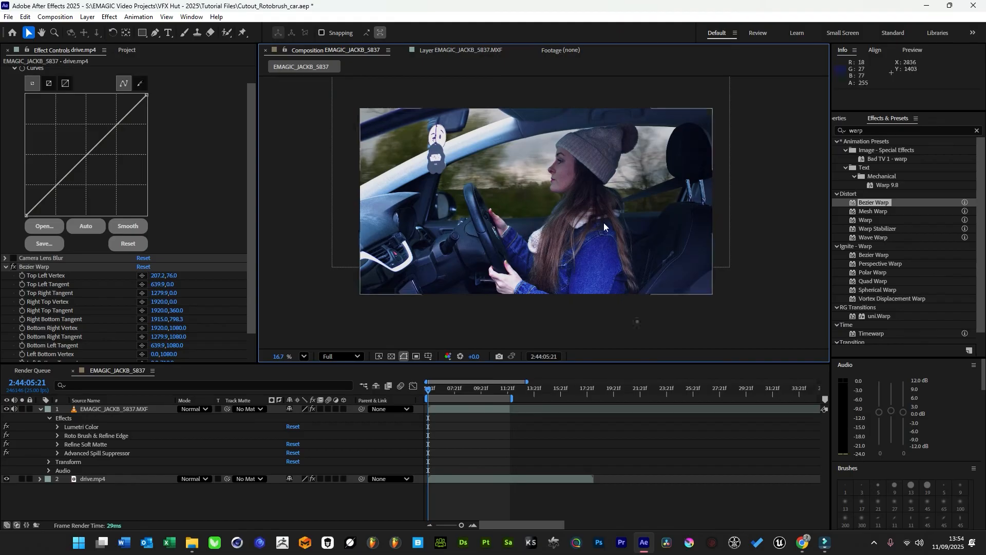
Brighten the drive.mp4 background by raising the midtones of its RGB curve.
scroll(604, 227, "up", 1)
left_click_drag(525, 193, 557, 173)
left_click_drag(86, 156, 76, 153)
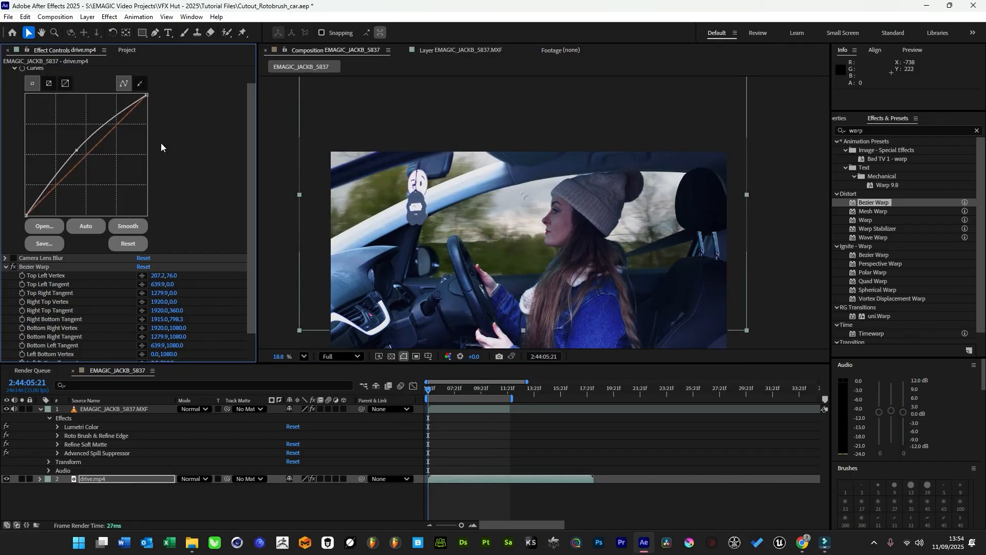
mouse_move(76, 153)
left_mouse_down()
mouse_move(70, 159)
mouse_move(75, 152)
left_mouse_up()
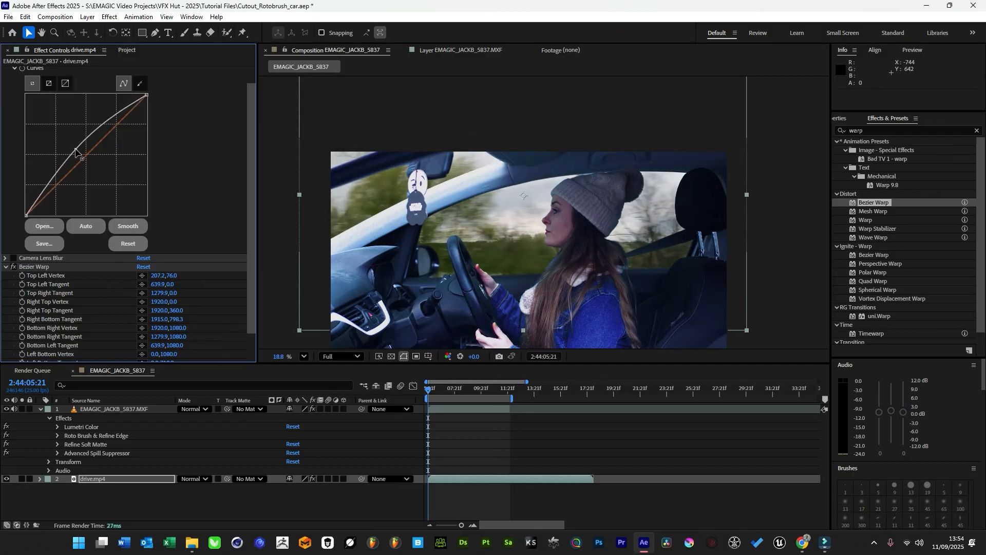
left_click_drag(429, 301, 397, 241)
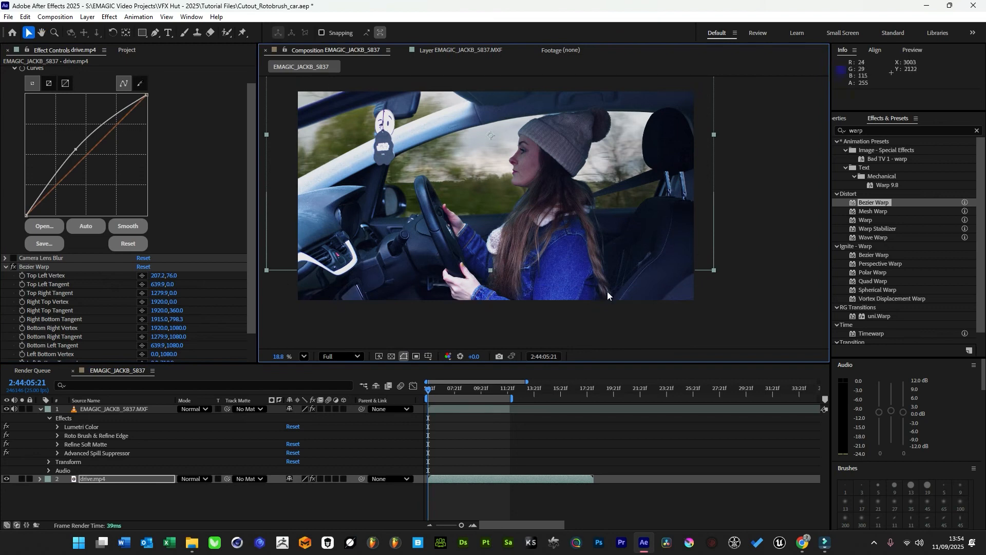
Collapse Curves, switch Camera Lens Blur back on for drive.mp4 and set its Blur Radius to 9.
scroll(10, 106, "up", 1)
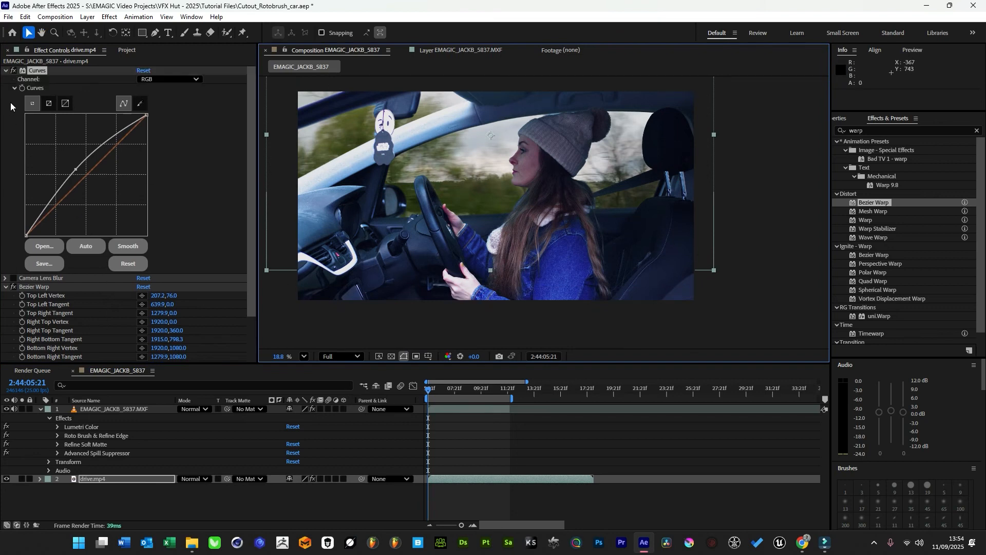
left_click(5, 71)
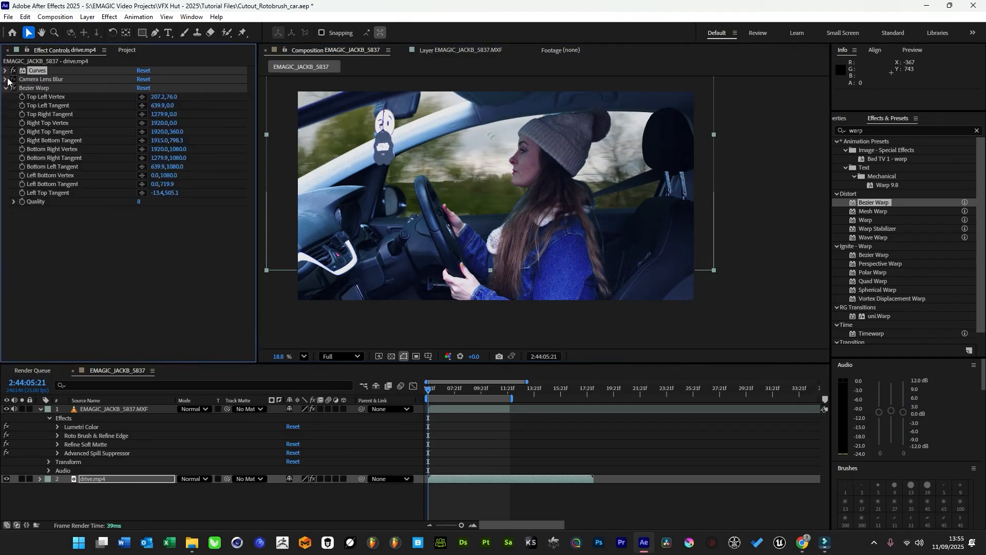
left_click(7, 80)
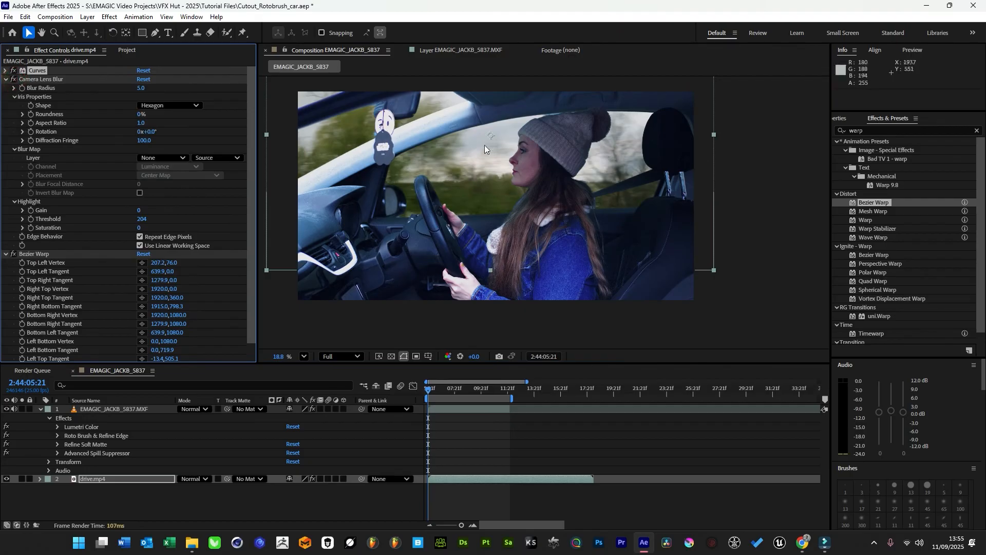
scroll(485, 145, "up", 4)
left_click_drag(515, 192, 584, 205)
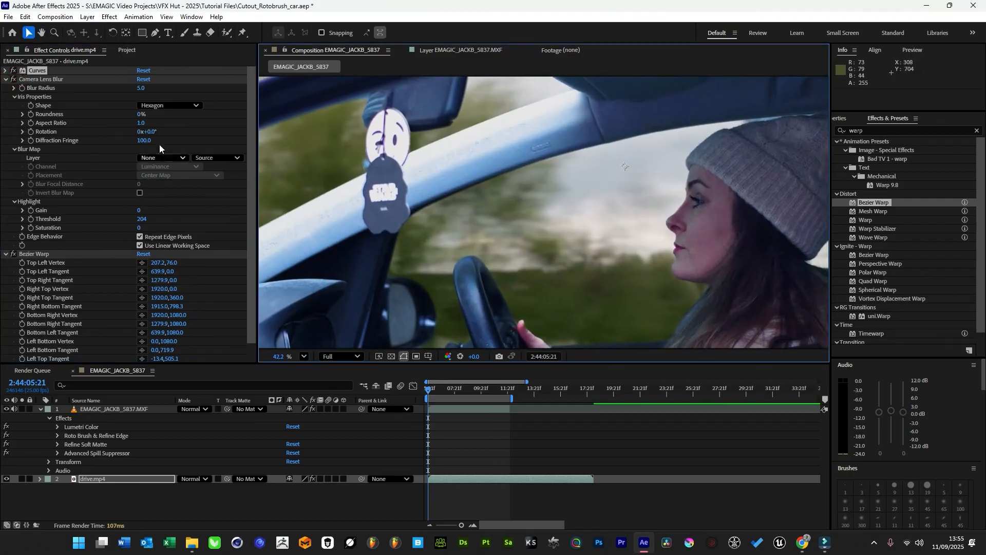
left_click(143, 88)
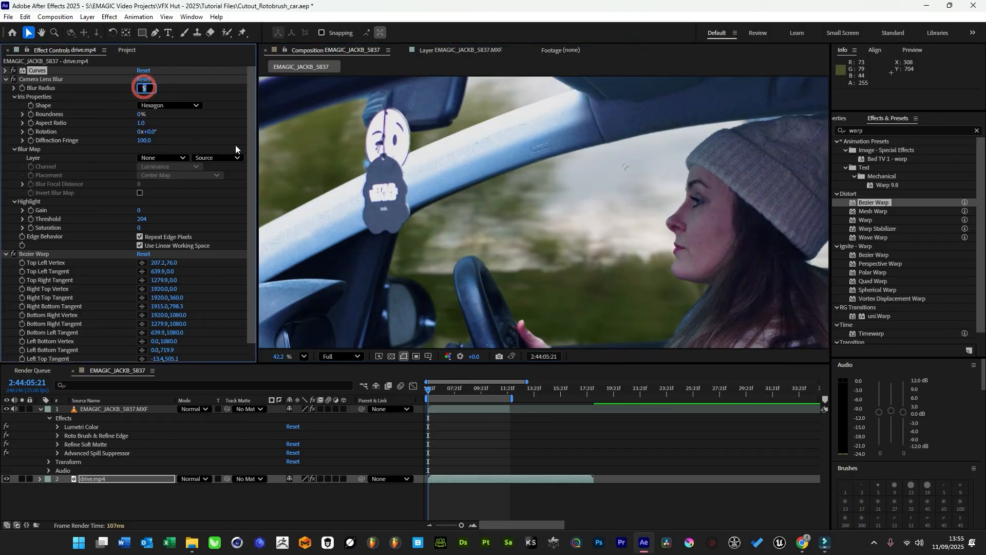
type("9")
key("Return")
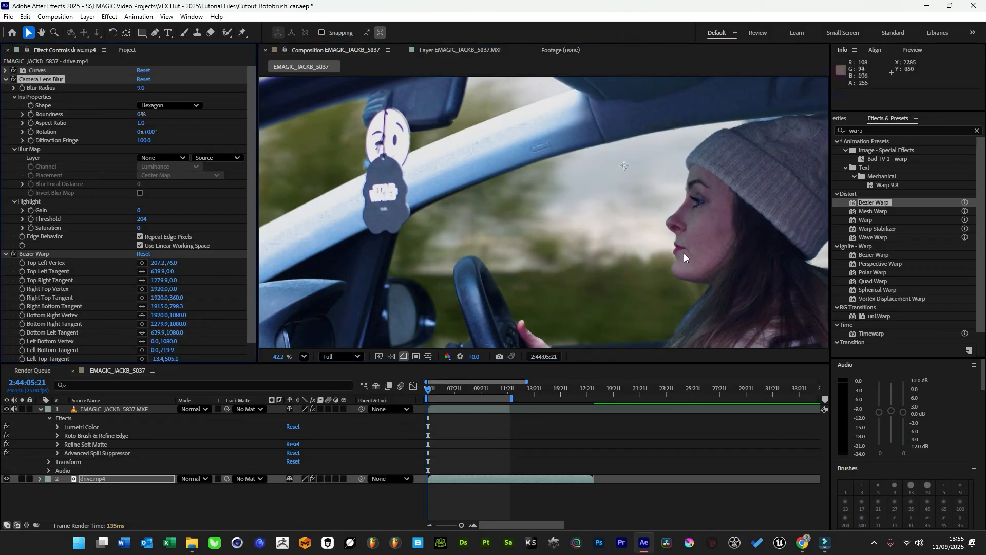
Set the Blur Radius of Camera Lens Blur on drive.mp4 to 7.5.
scroll(683, 254, "down", 3)
scroll(632, 242, "up", 1)
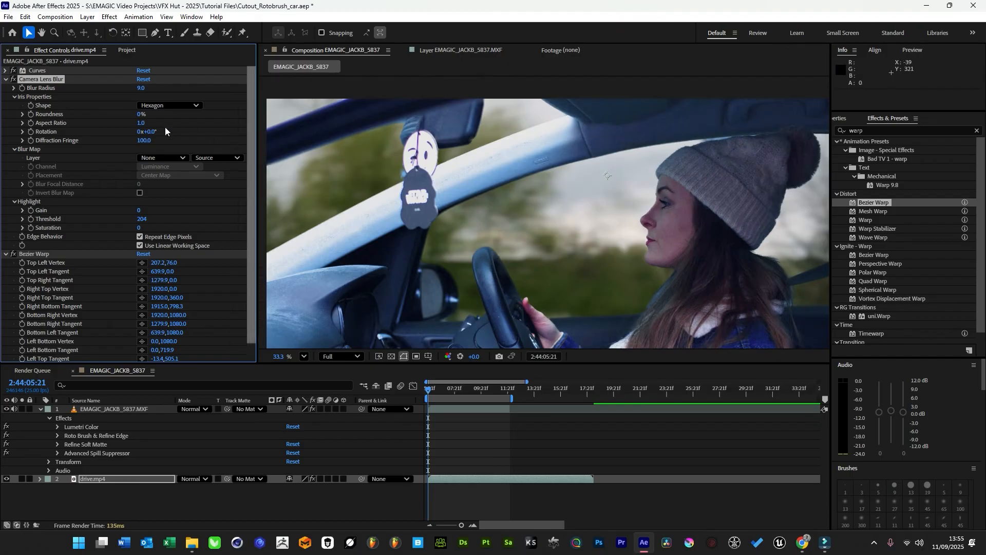
left_click(140, 89)
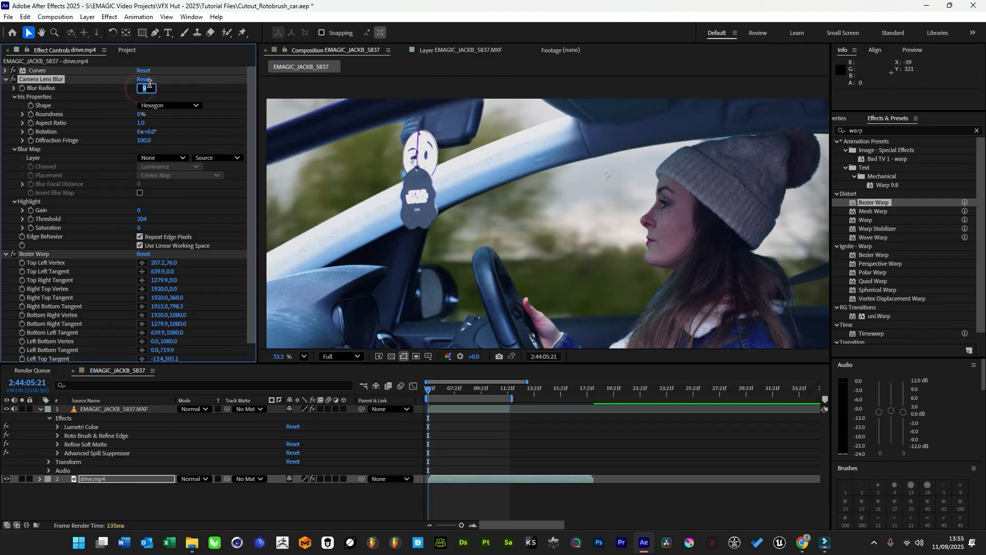
type("7.5")
key("Return")
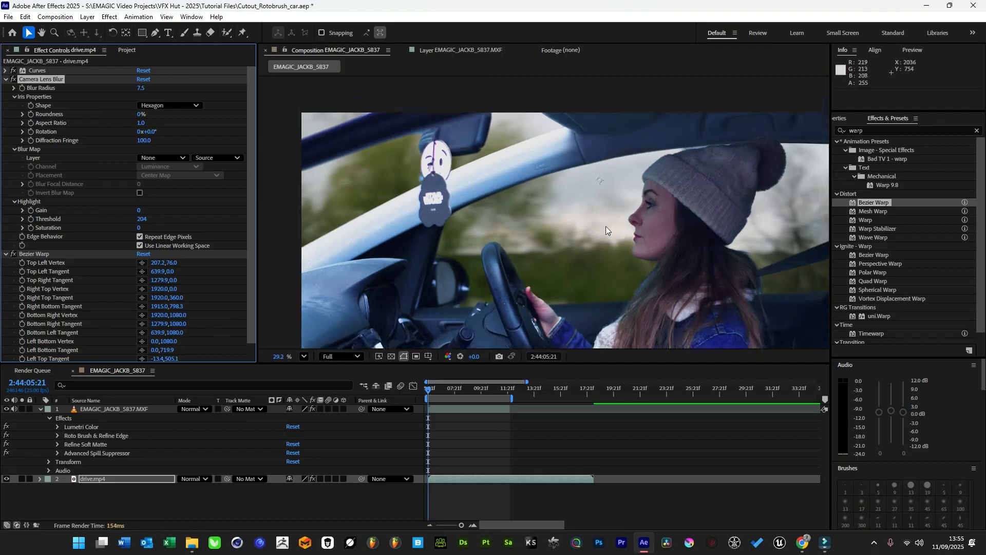
Examine the cutout edges around the woman's face, hat and pompom against the blurred background.
scroll(609, 266, "down", 2)
scroll(634, 209, "up", 8)
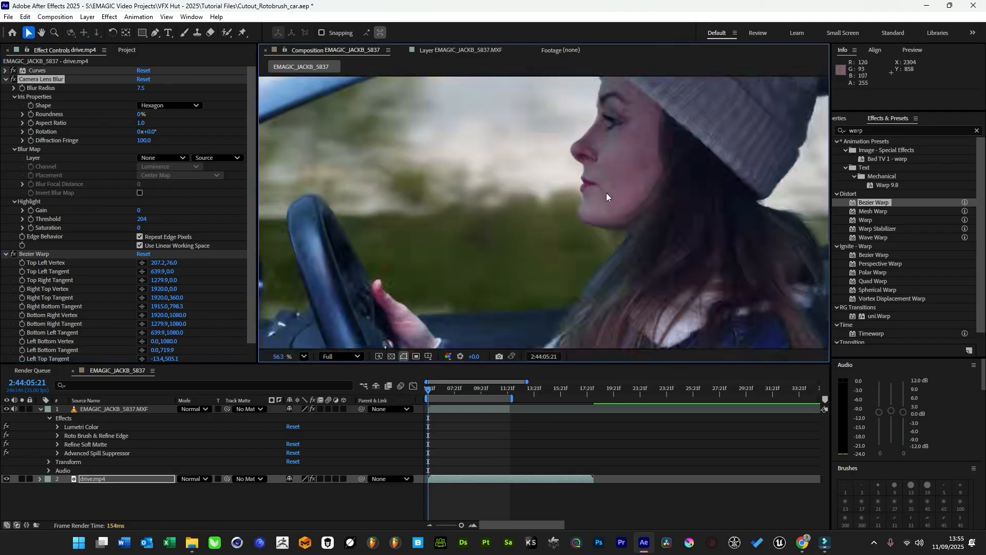
scroll(542, 157, "up", 3)
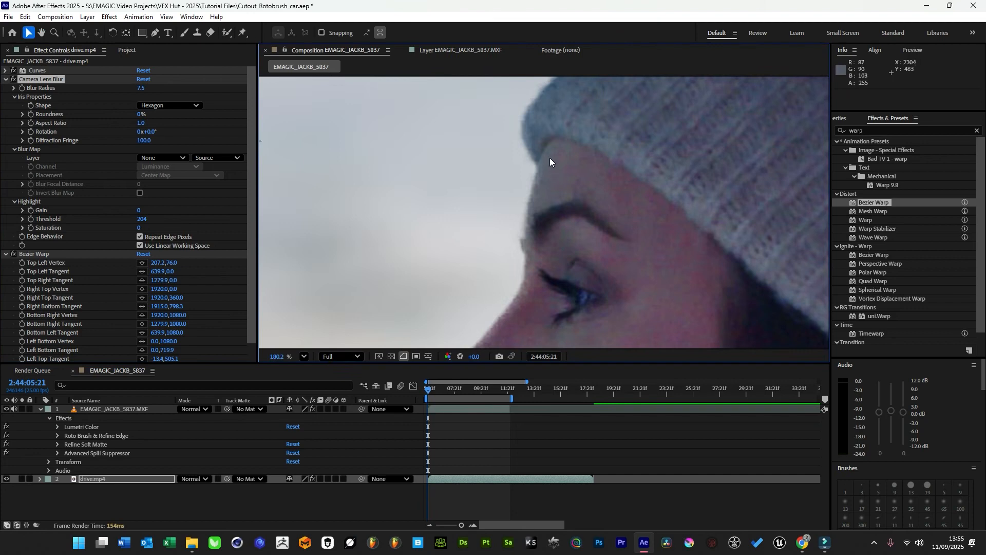
scroll(537, 204, "up", 5)
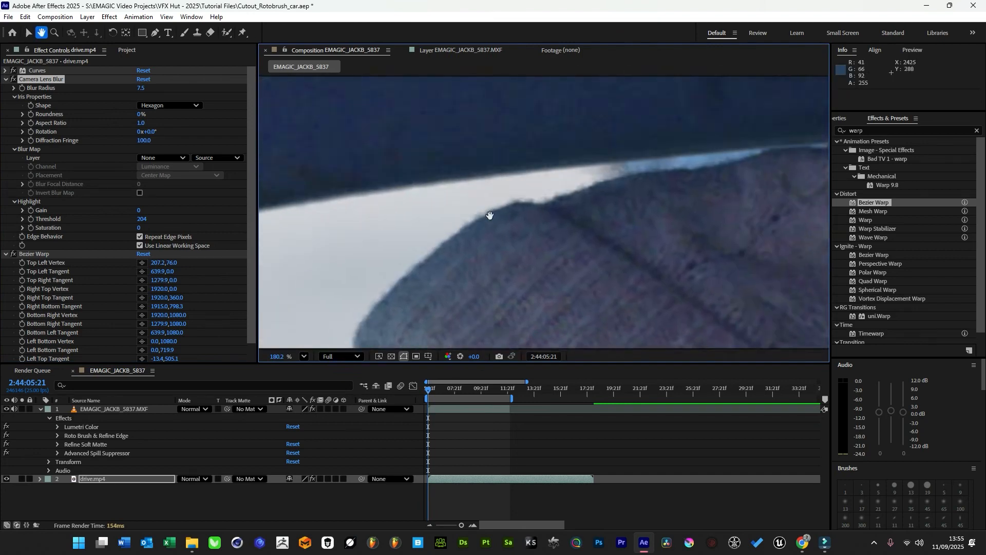
scroll(666, 194, "down", 5)
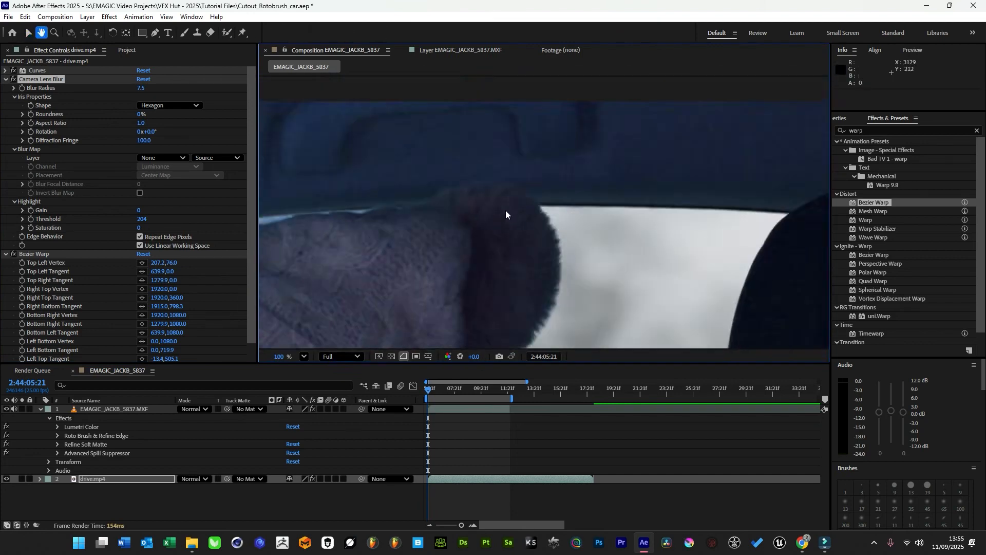
scroll(479, 241, "up", 3)
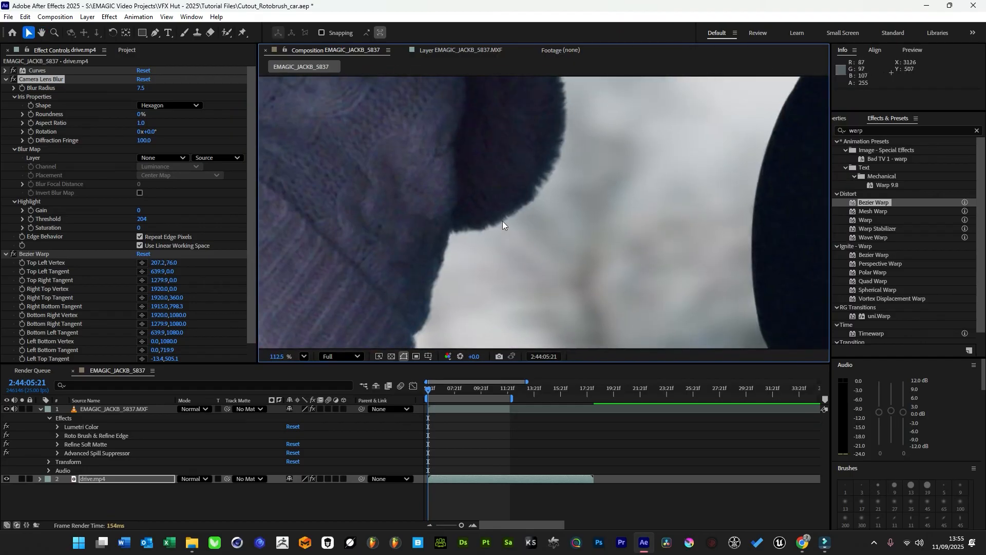
scroll(503, 221, "down", 3)
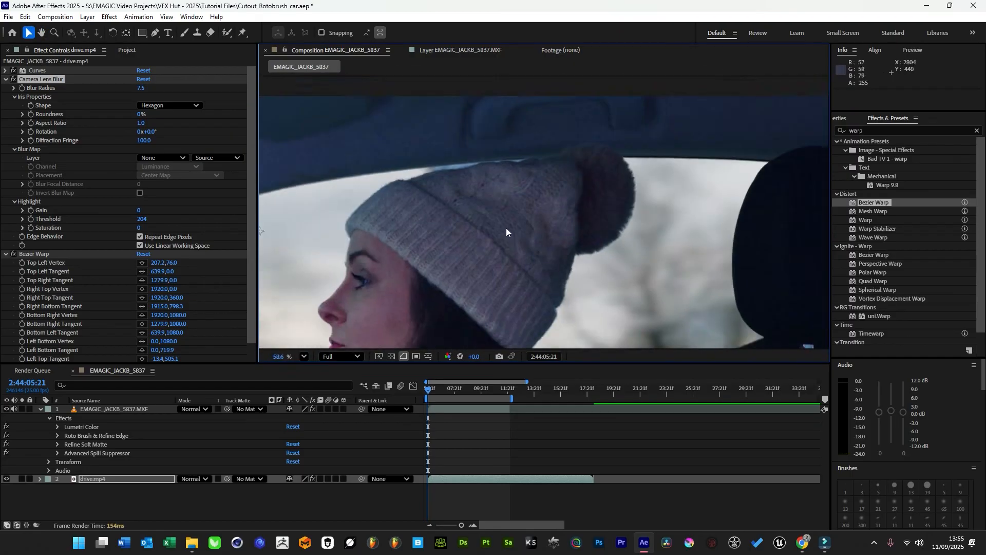
Inspect the hat and pompom edges up close and preview the composite's playback from the start.
scroll(507, 232, "up", 5)
scroll(447, 253, "down", 7)
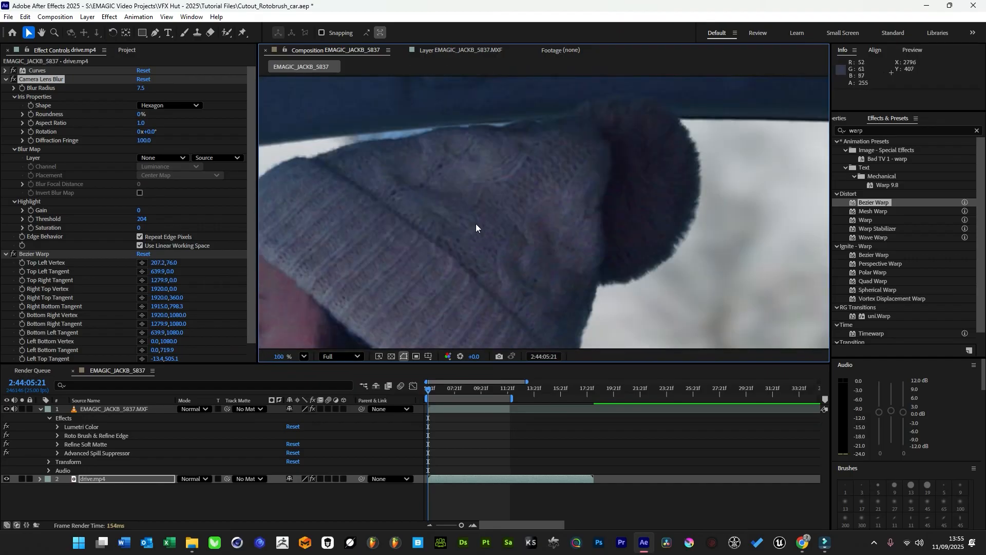
left_click_drag(424, 281, 569, 242)
left_click(440, 384)
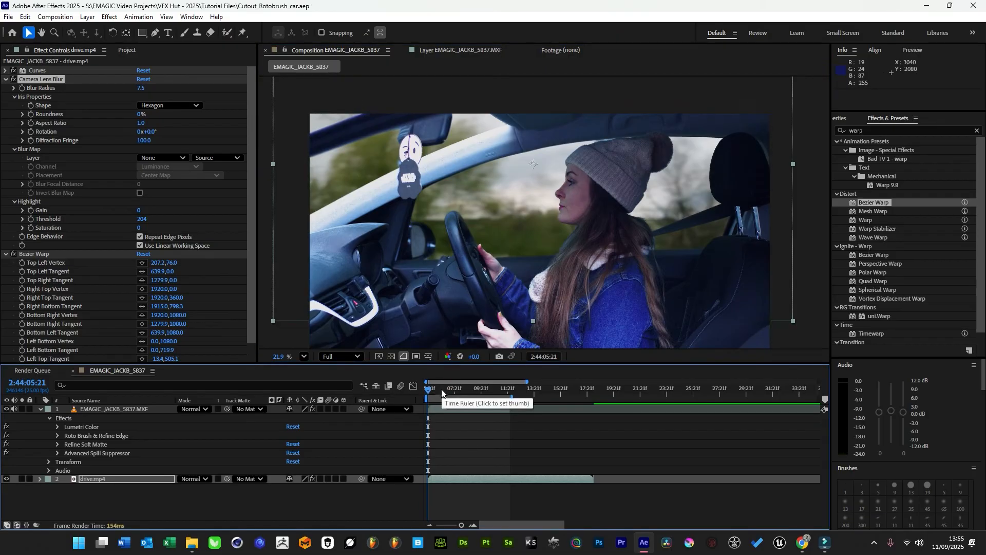
key("space")
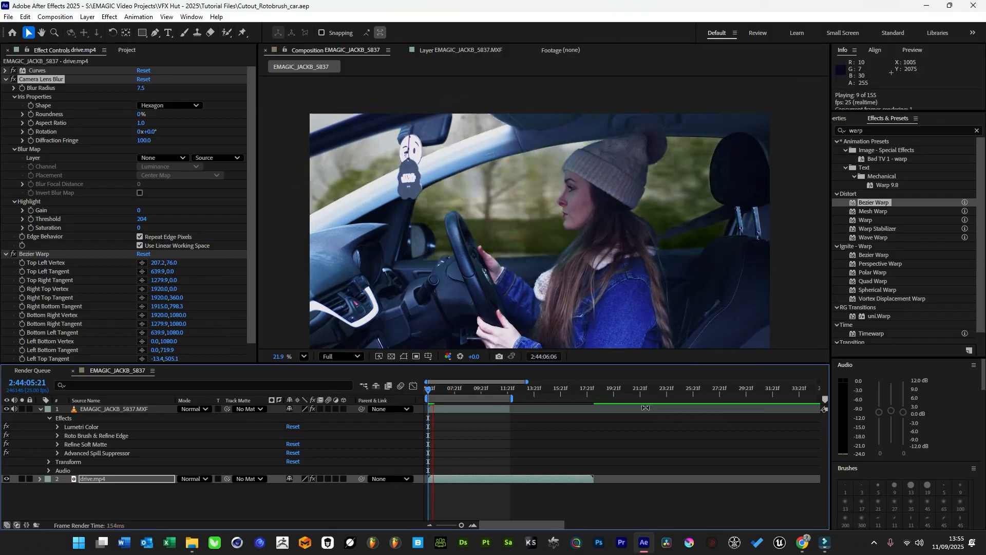
key("space")
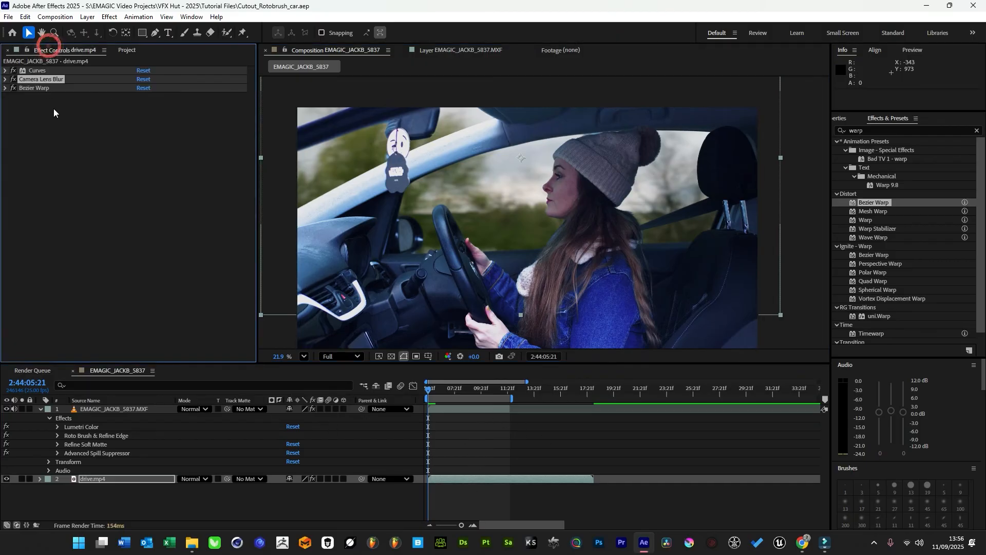
Move Lumetri Color on EMAGIC_JACKB_5837.MXF below Refine Soft Matte, directly above Advanced Spill Suppressor.
left_click(124, 409)
left_click(124, 410)
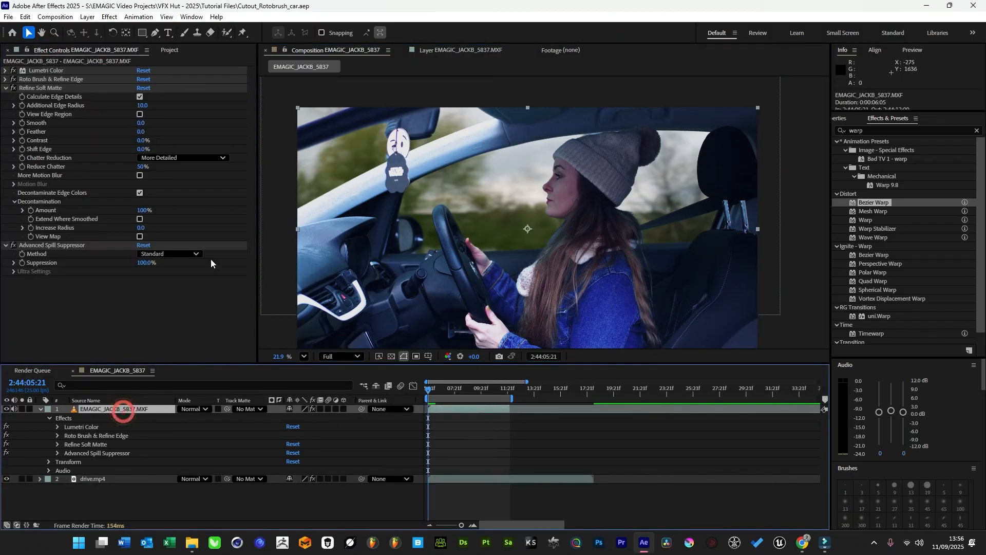
left_click(53, 80)
left_click(53, 70)
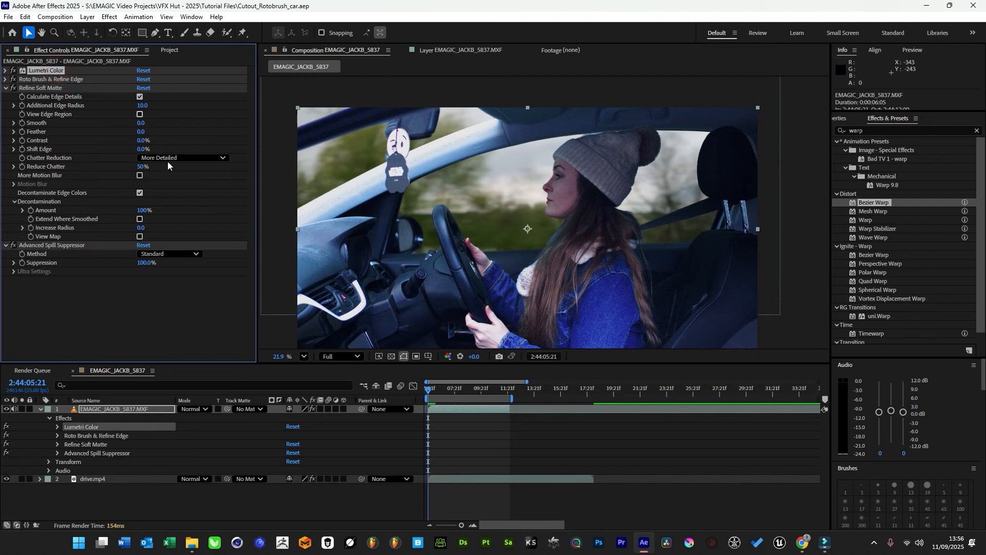
left_click_drag(49, 69, 81, 223)
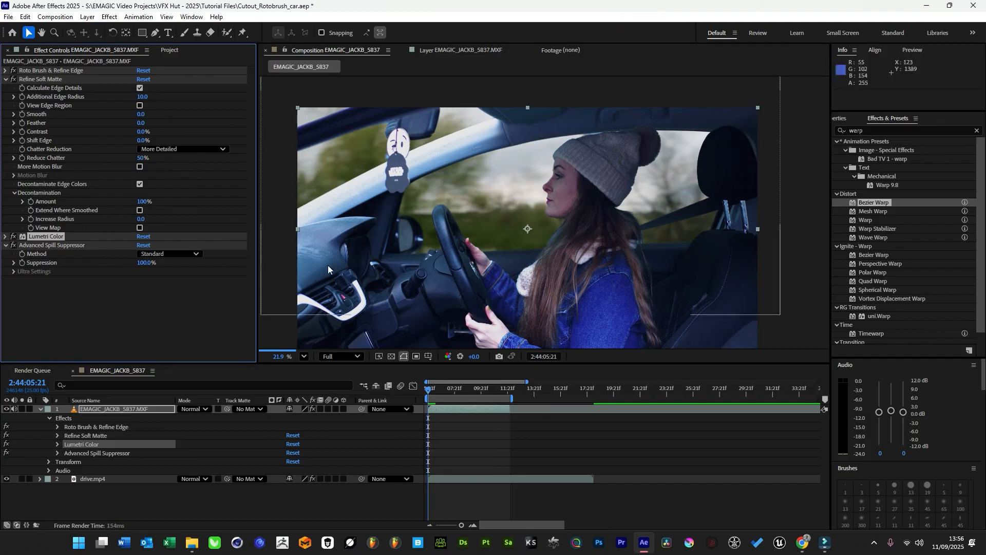
left_click_drag(510, 283, 519, 278)
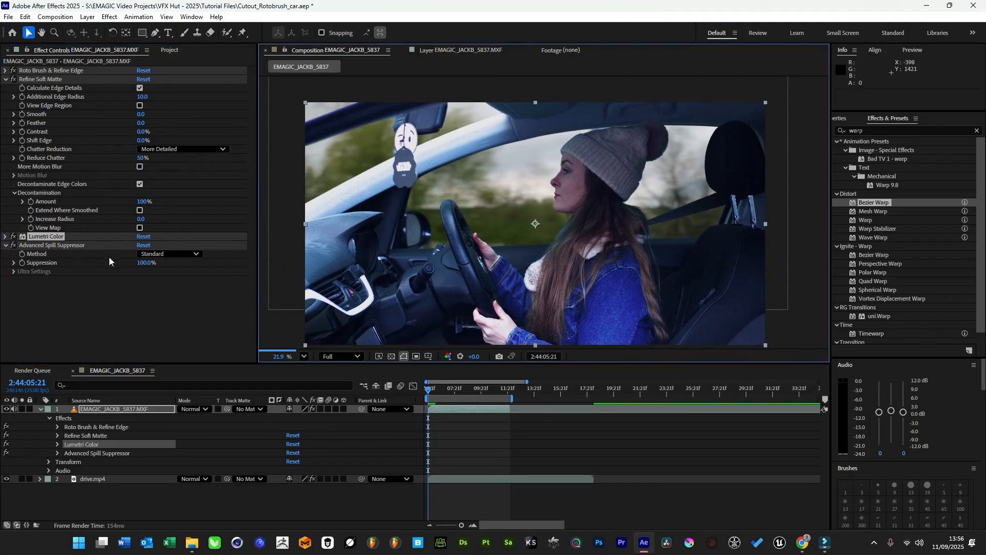
In Lumetri Color's Light settings, set Exposure to 0.0, Highlights to -34, Shadows to 55 and Whites to -80.
left_click(6, 237)
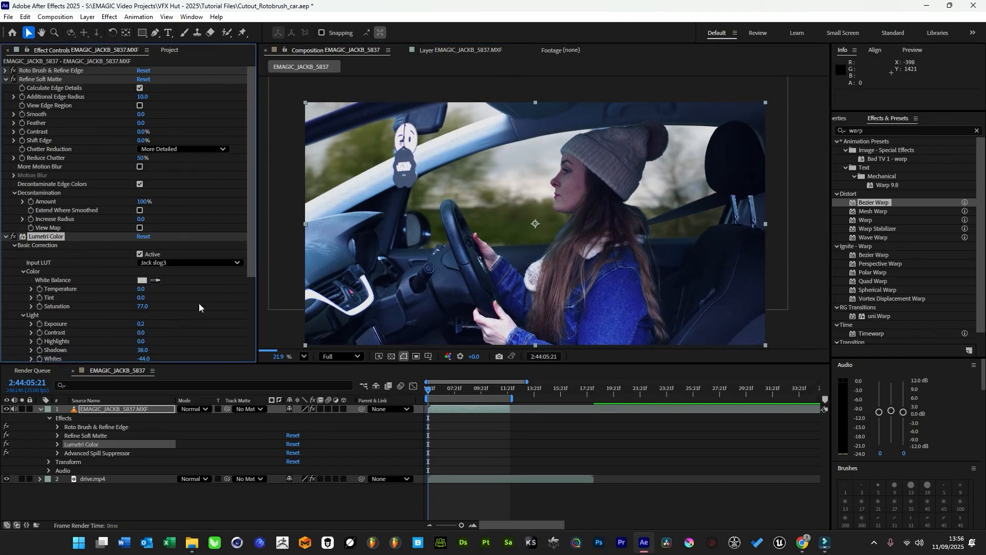
left_click_drag(250, 259, 238, 318)
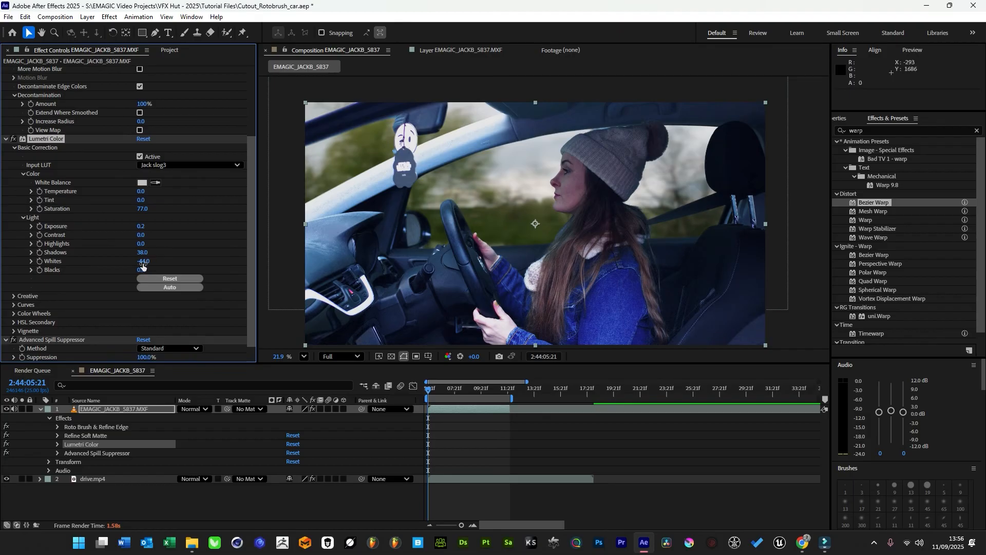
left_click_drag(126, 267, 128, 264)
left_click(146, 226)
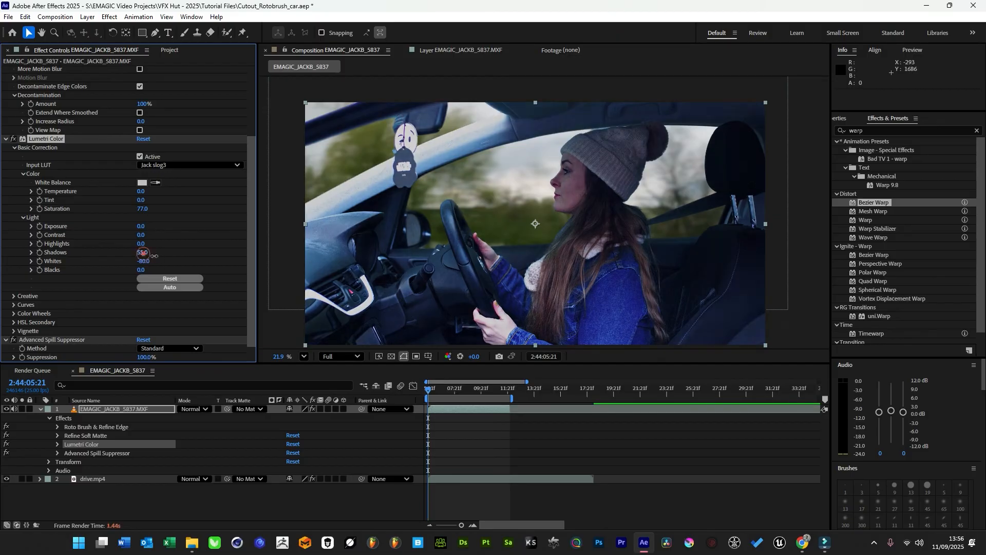
left_click_drag(142, 244, 126, 245)
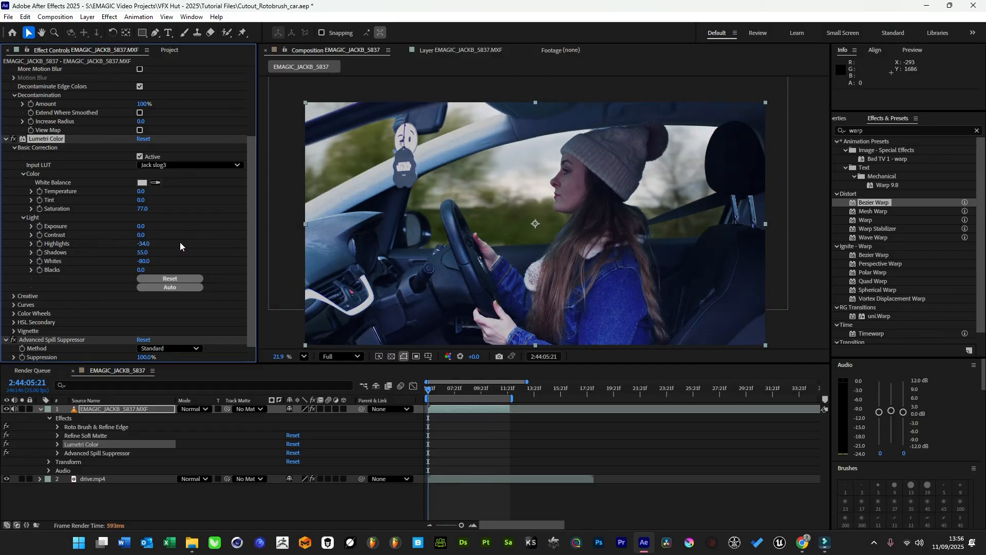
Set Lumetri Color's Contrast to 11, Saturation to 66, Temperature to 9 and Tint to -12.
left_click_drag(142, 236, 133, 208)
scroll(192, 243, "down", 1)
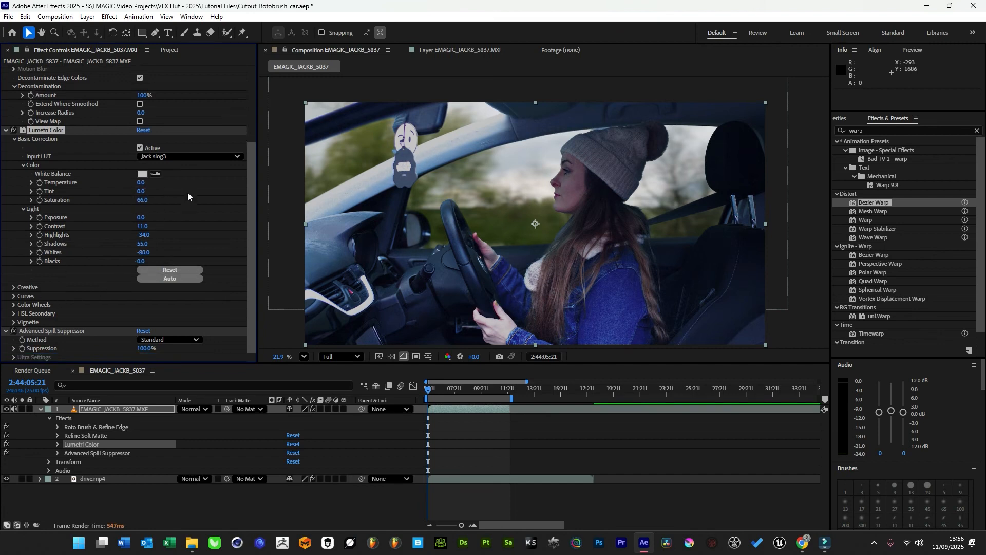
left_click_drag(483, 258, 459, 253)
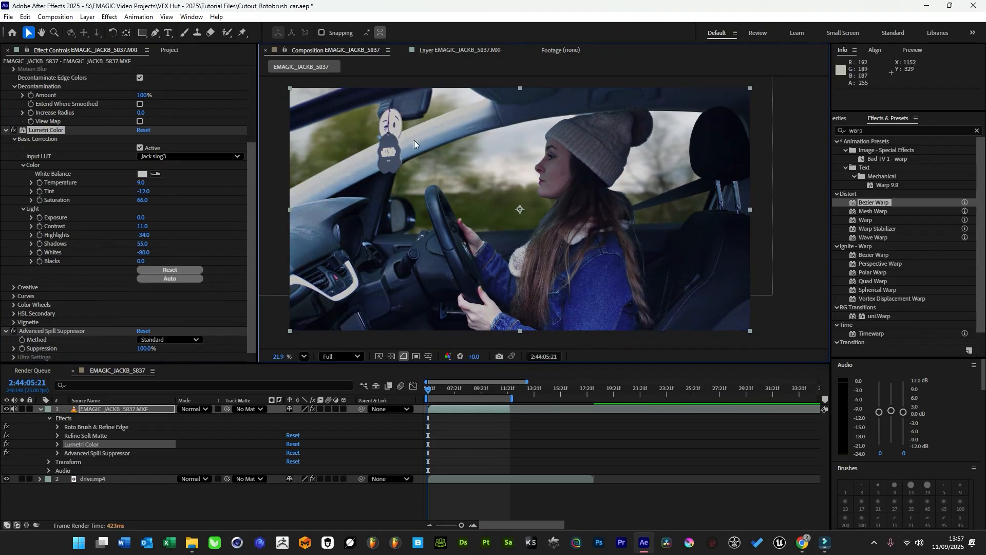
Create a black solid layer of 4096 × 2160 px above the footage.
left_click(507, 440)
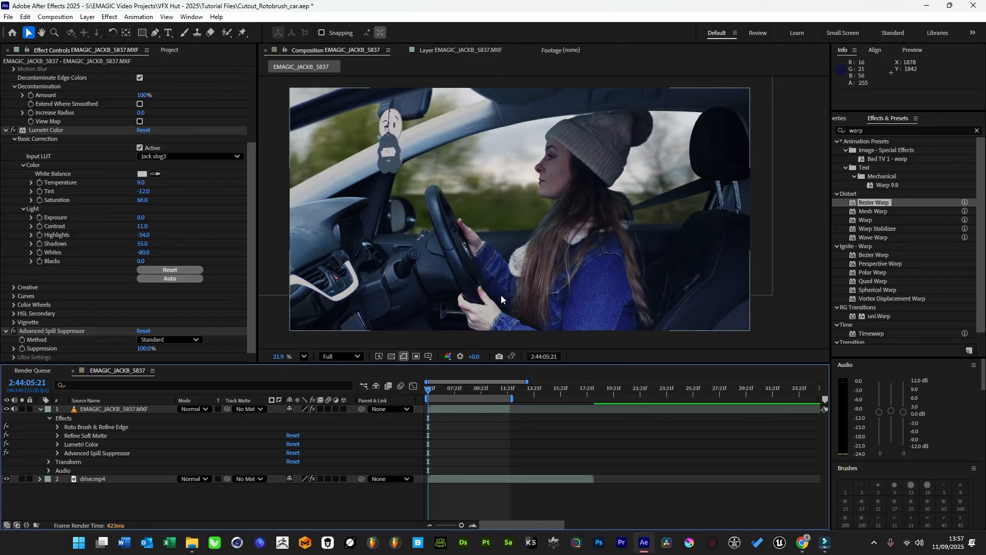
key("ctrl+y")
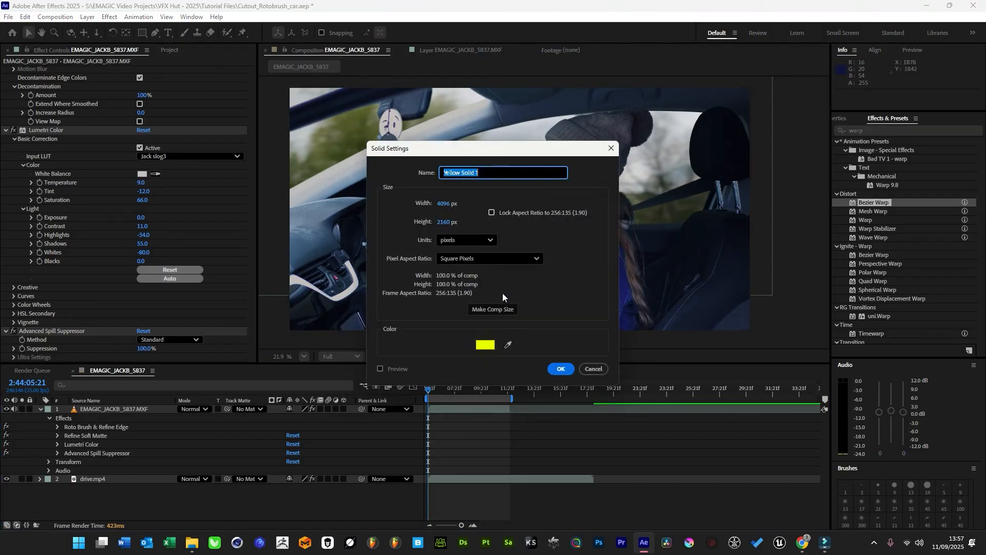
left_click(492, 342)
left_click(505, 276)
left_click(595, 214)
left_click(561, 368)
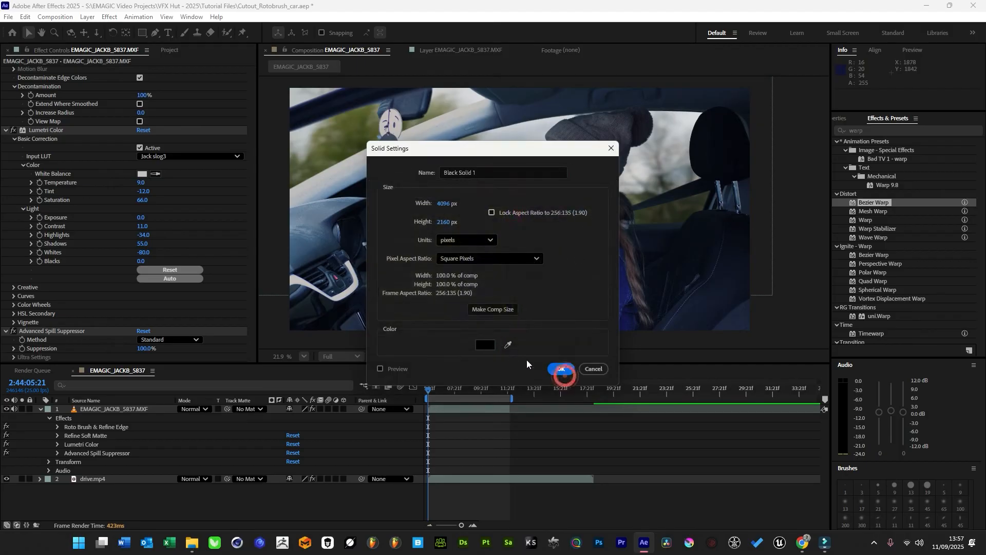
Add a full-frame elliptical mask to the black solid and invert it.
left_click_drag(141, 33, 178, 54)
double_click(143, 34)
key("v")
left_click(325, 426)
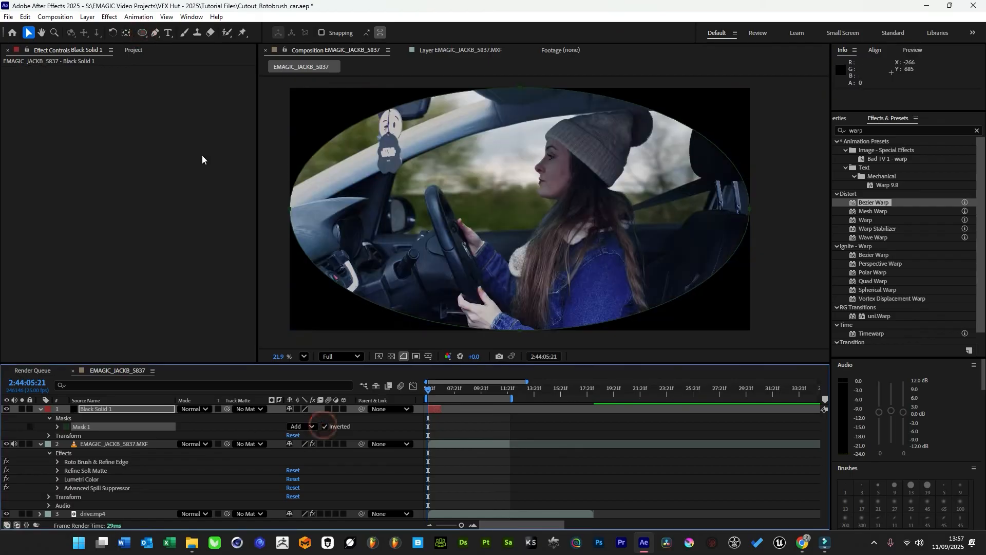
Reshape the black solid's elliptical mask by adjusting its outer points and extending its curve handles to open up the upper corners.
left_click(749, 214)
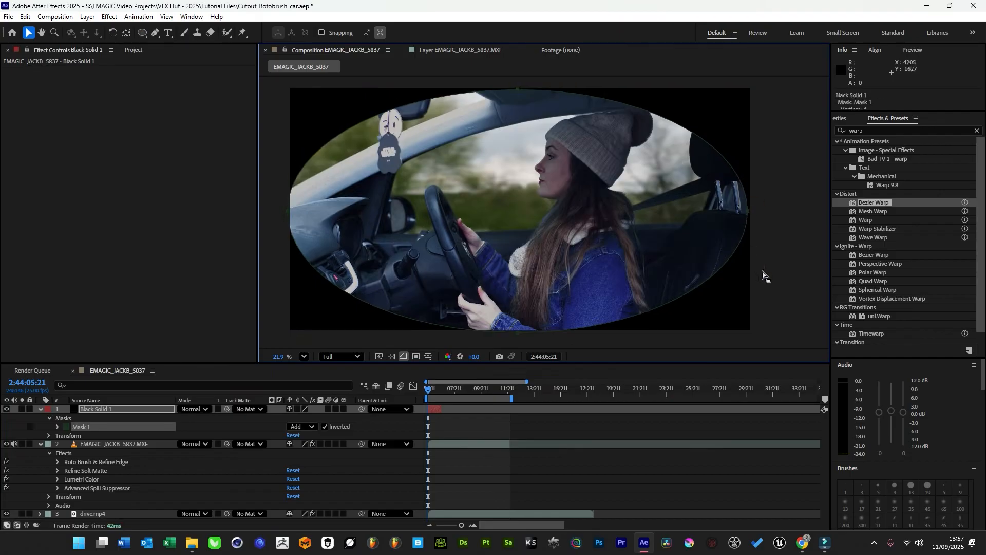
scroll(765, 280, "down", 2)
left_click(555, 341)
left_click(519, 297)
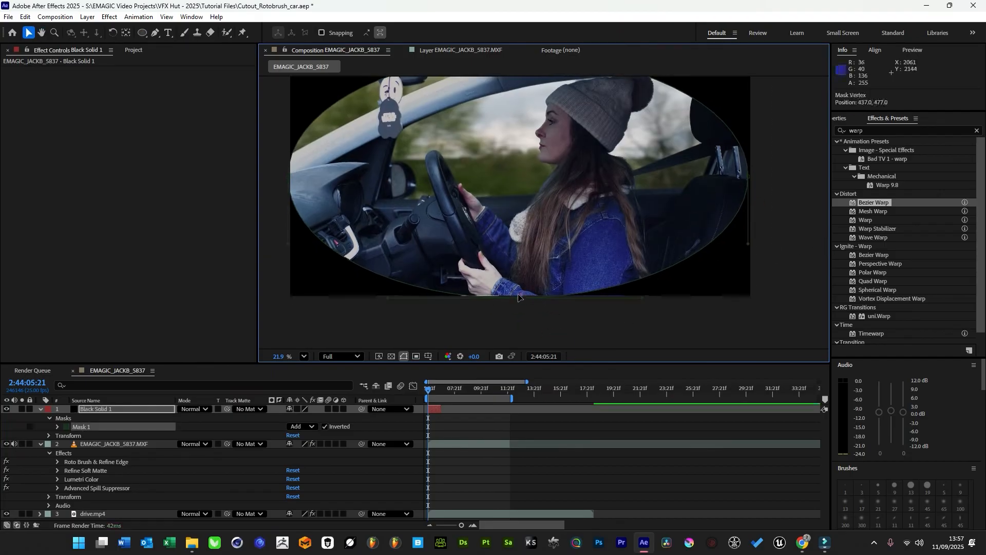
double_click(520, 296)
left_click(290, 175)
left_click_drag(297, 178, 290, 139)
scroll(297, 174, "up", 6)
scroll(565, 208, "down", 4)
scroll(565, 208, "right", 3)
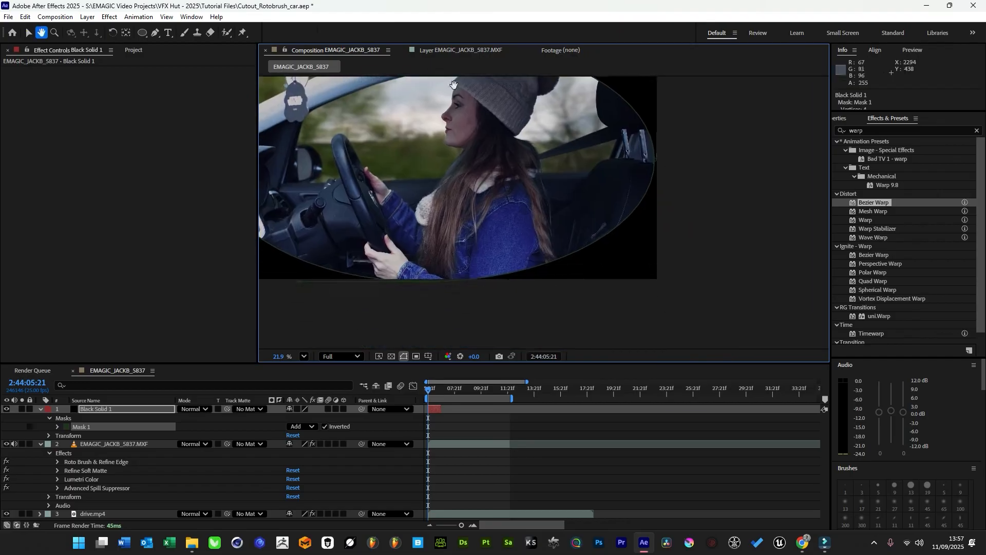
left_click(714, 234)
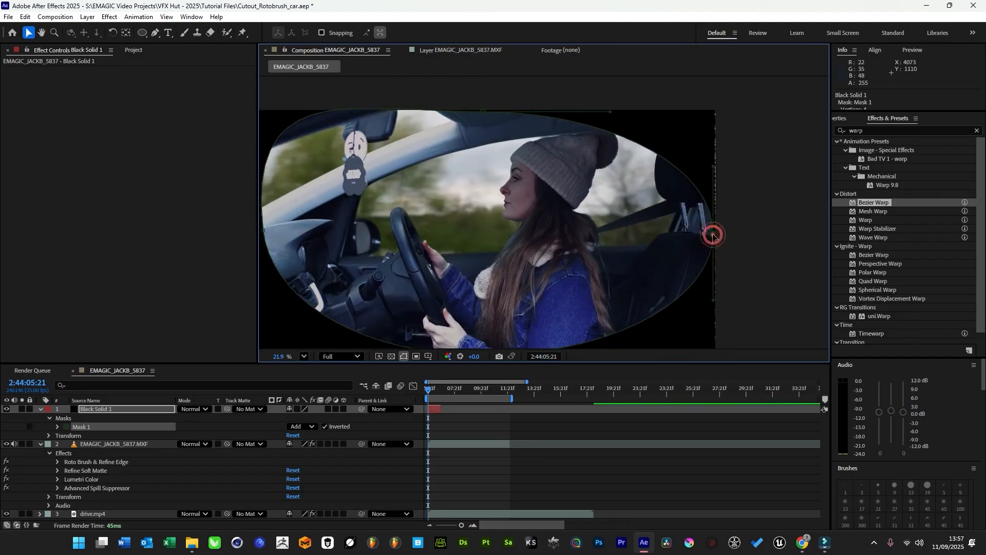
left_click_drag(610, 111, 663, 104)
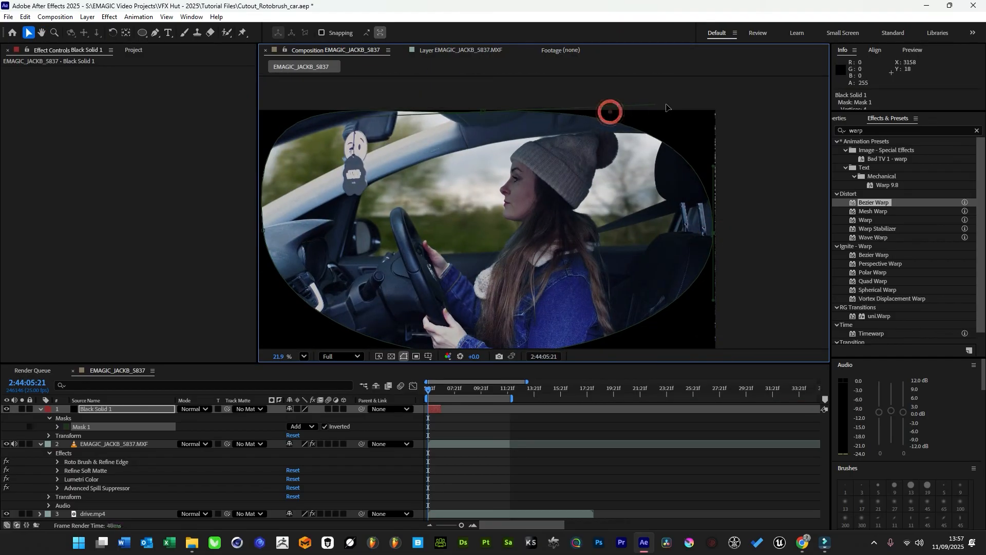
left_click_drag(536, 240, 600, 215)
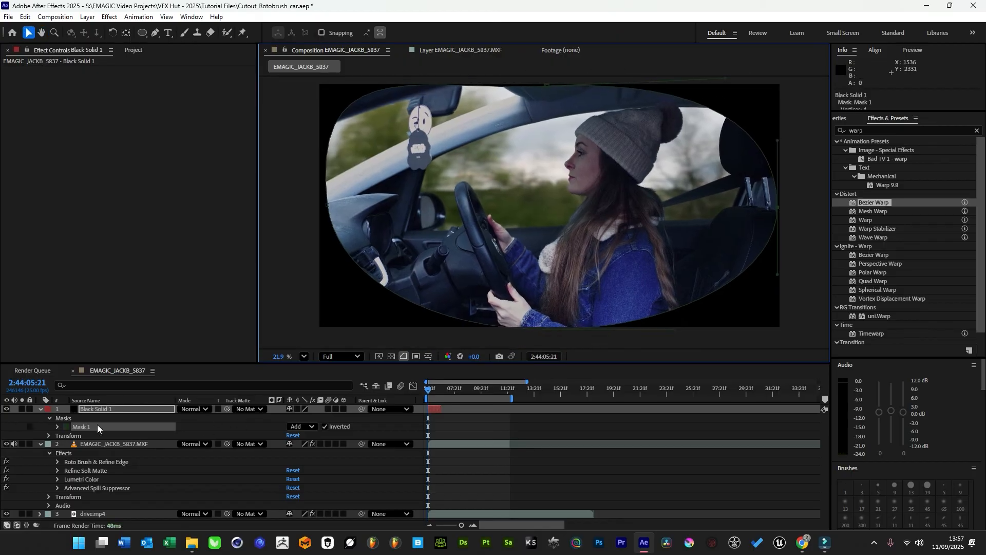
Feather the mask by 629 pixels and set the black solid's blending mode to Soft Light.
key("f")
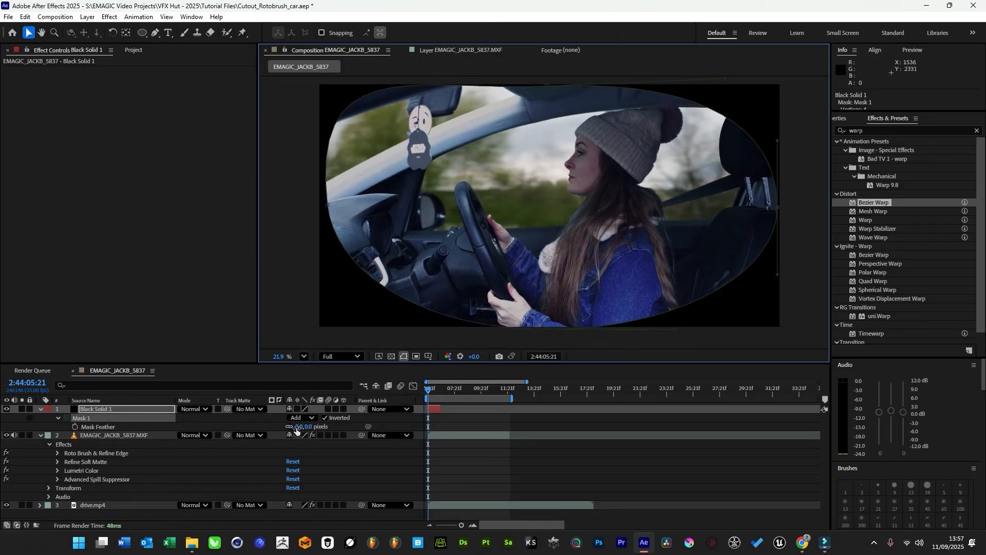
left_click_drag(297, 427, 587, 407)
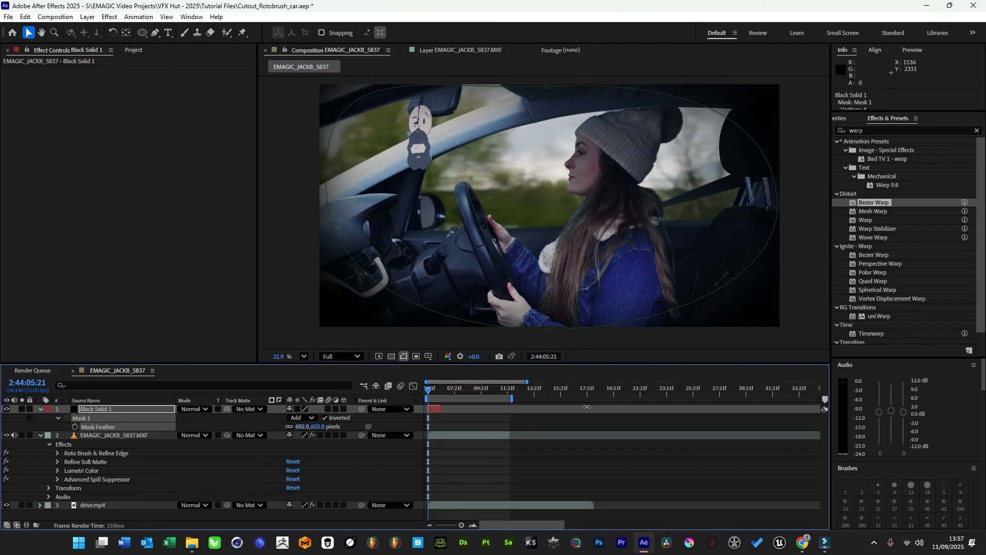
left_click(198, 410)
left_click(247, 277)
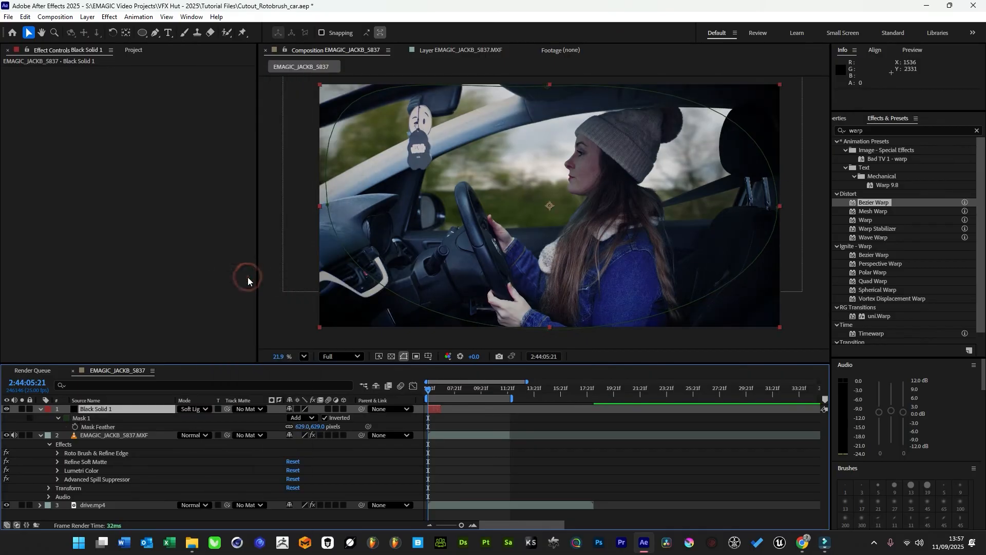
Set the black solid's opacity to 50% and extend the layer to the end of the EMAGIC_JACKB_5837.MXF clip.
key("t")
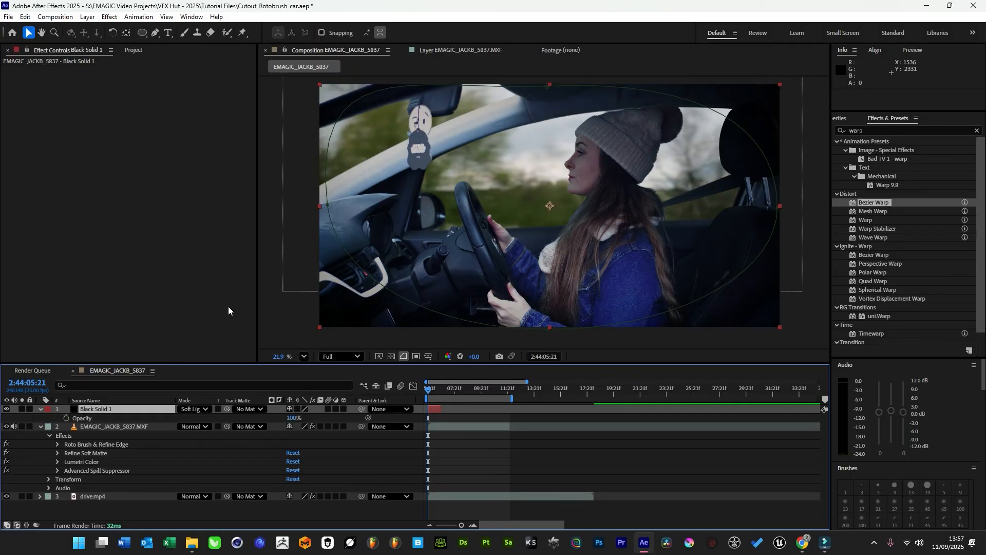
left_click(293, 418)
type("50")
key("Return")
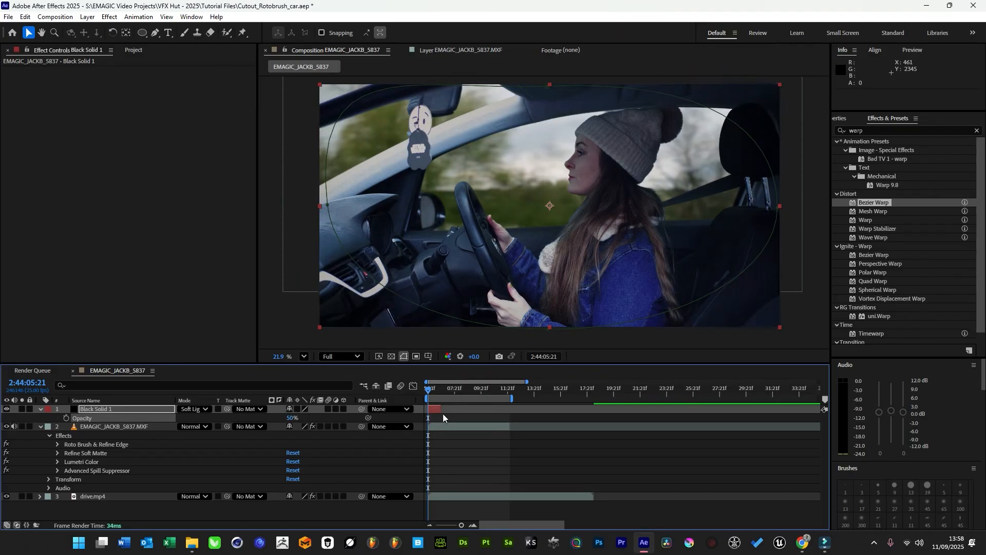
left_click(555, 444)
Compare the composite with the black solid's vignette hidden and shown.
left_click(6, 409)
left_click(7, 408)
left_click(6, 409)
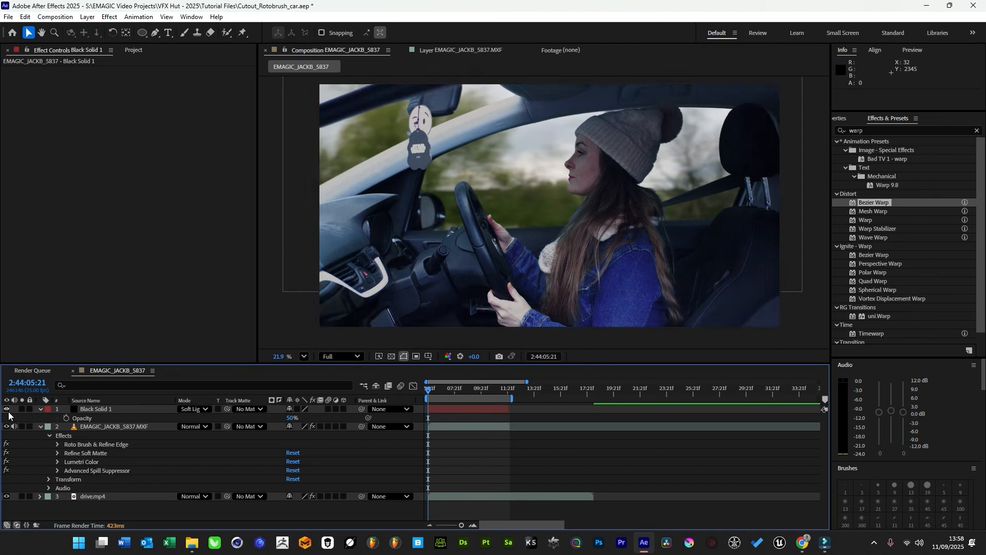
left_click_drag(574, 224, 542, 245)
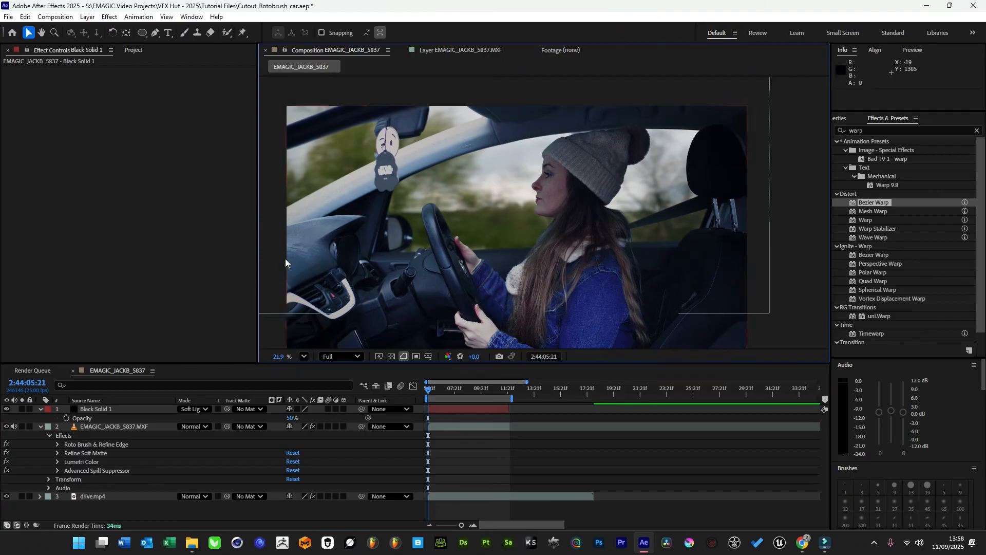
Set the EMAGIC_JACKB_5837.MXF clip's HSL Secondary key colour in Lumetri Color by sampling the bluish dashboard.
left_click(118, 426)
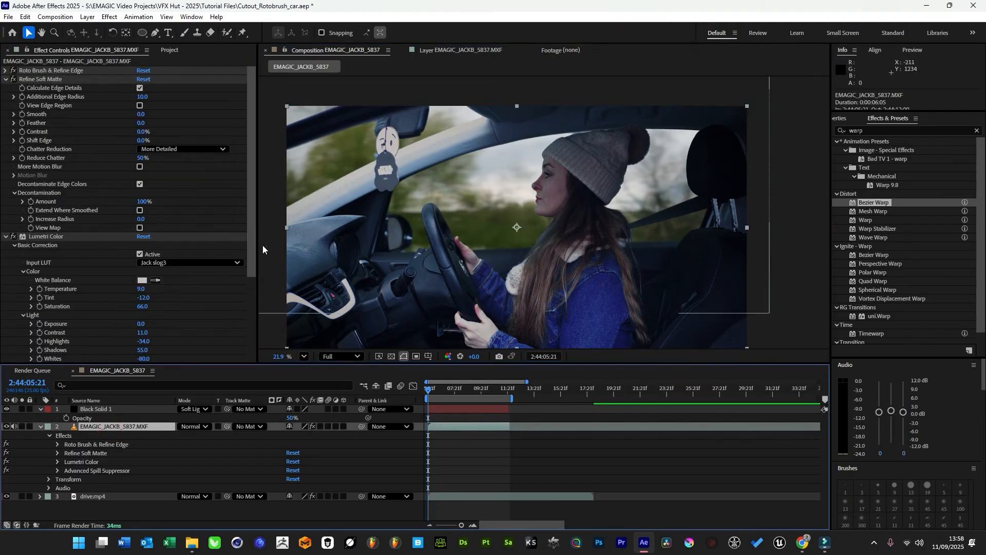
left_click_drag(251, 241, 251, 319)
left_click(13, 314)
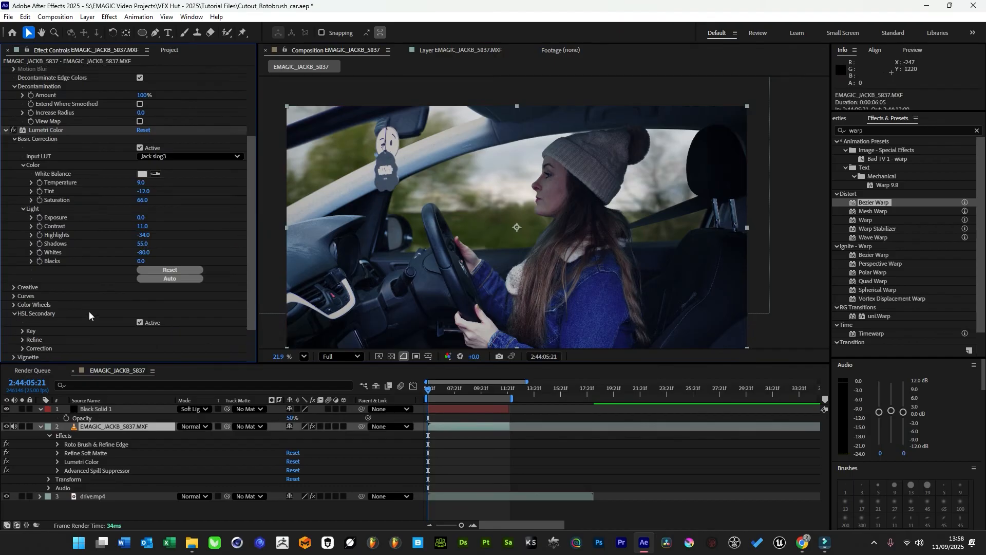
scroll(208, 277, "down", 2)
left_click(23, 296)
scroll(101, 278, "down", 2)
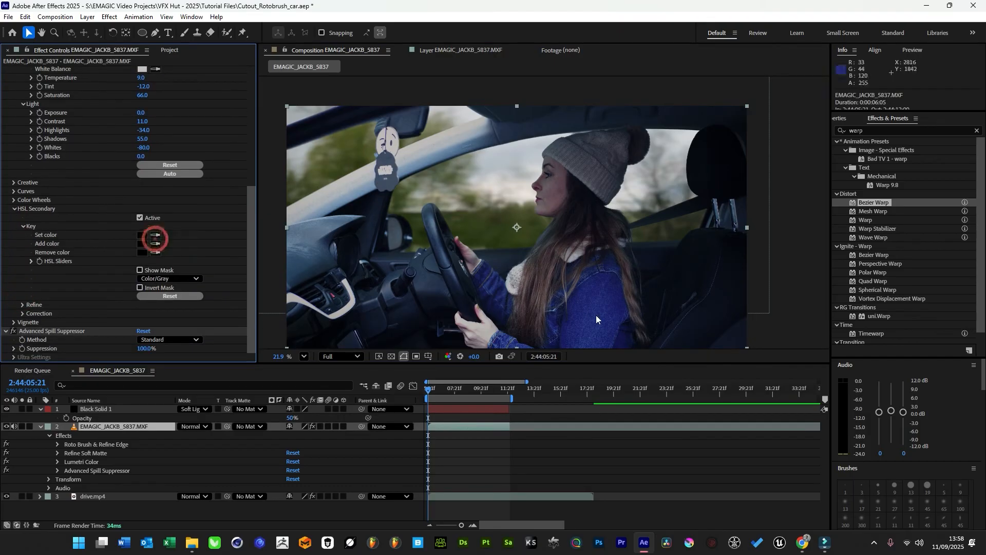
left_click(155, 238)
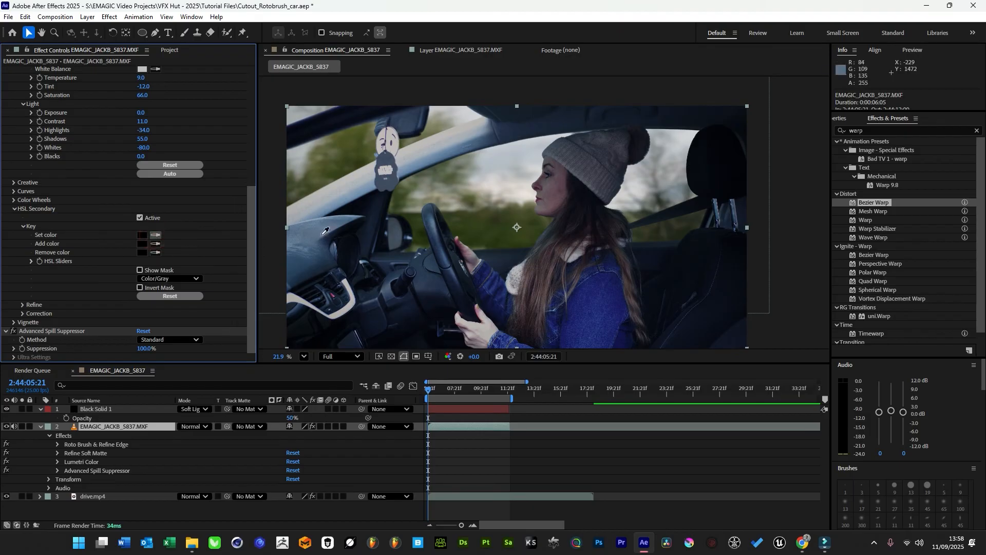
left_click(326, 232)
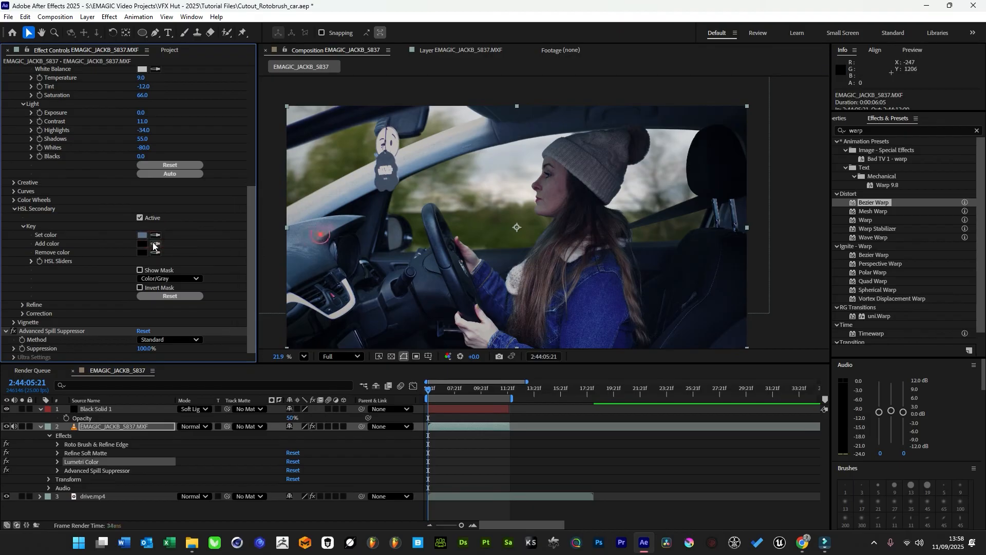
Widen the key's hue, saturation and luminance ranges around the dashboard blues, checking the selection with Show Mask.
left_click(32, 261)
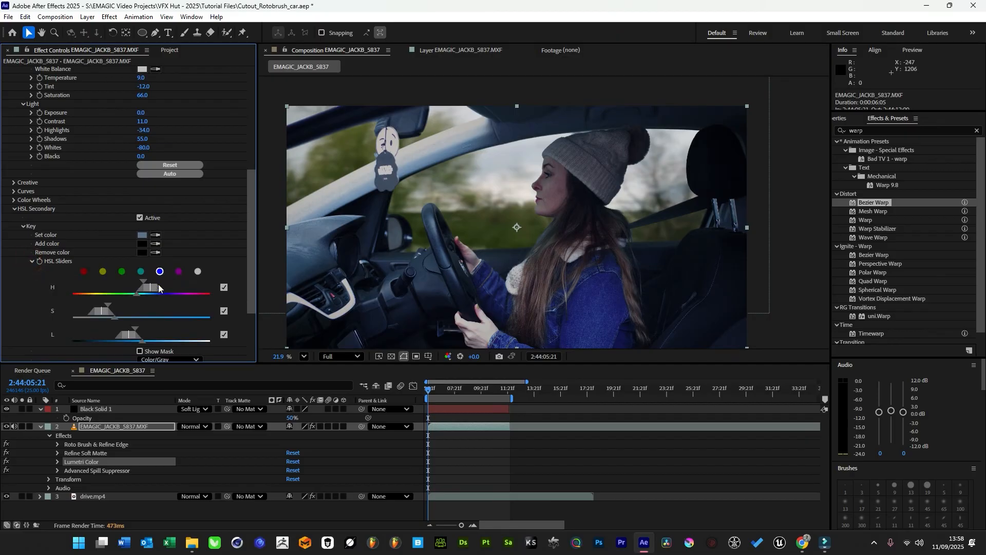
left_click(198, 271)
left_click_drag(250, 271, 247, 311)
left_click(149, 270)
left_click_drag(111, 224, 144, 252)
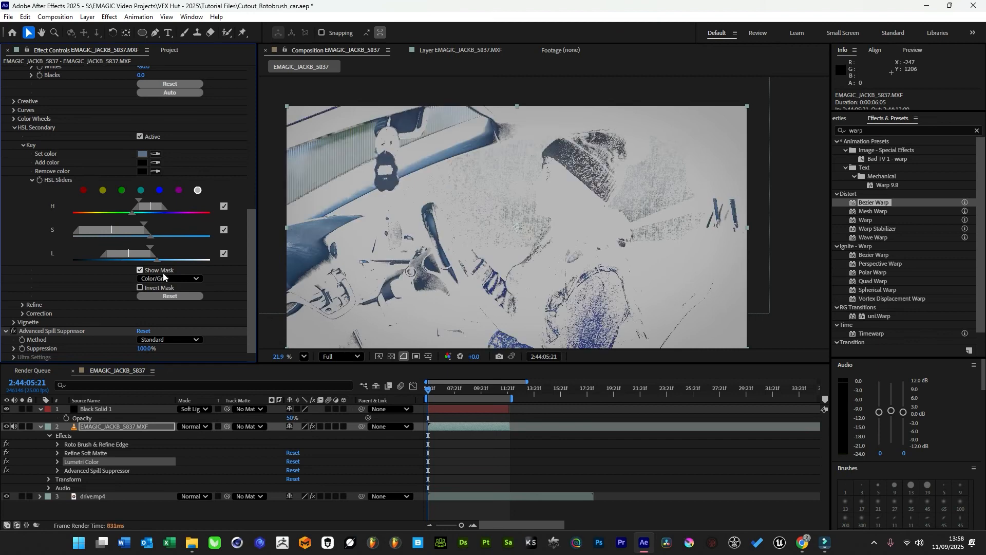
left_click(162, 272)
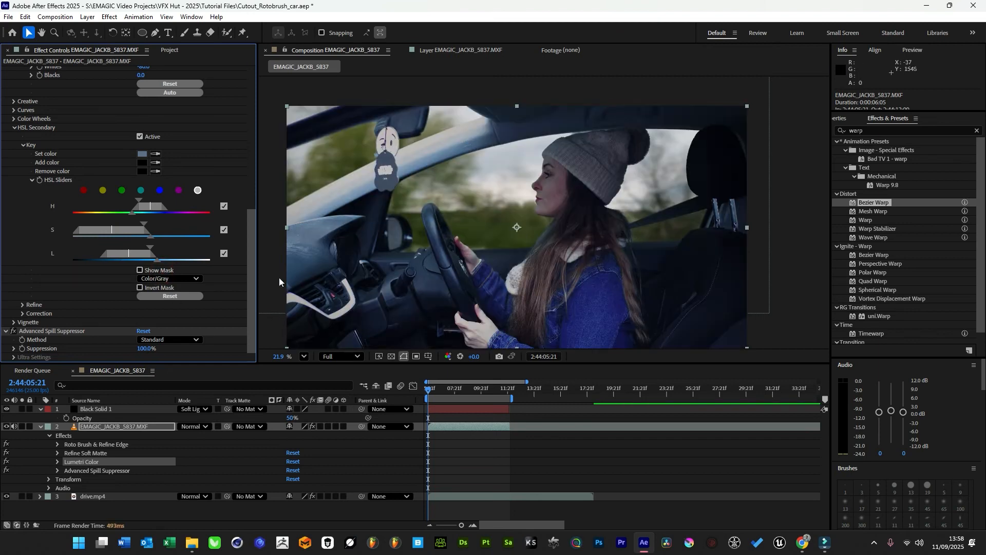
Refine the HSL key with denoise 48 and blur 2.3, and correct it with tint -20 and temperature 20.
left_click(25, 305)
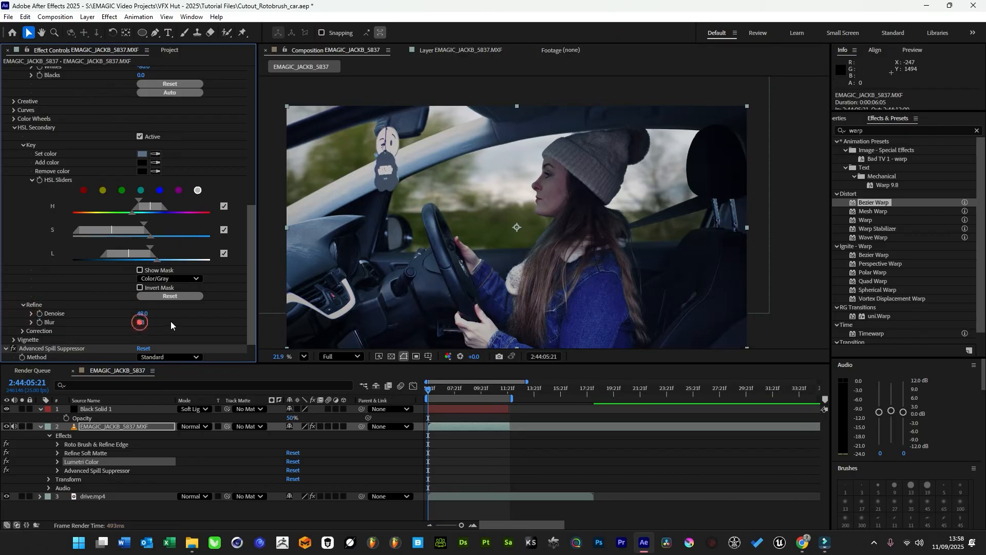
left_click(23, 331)
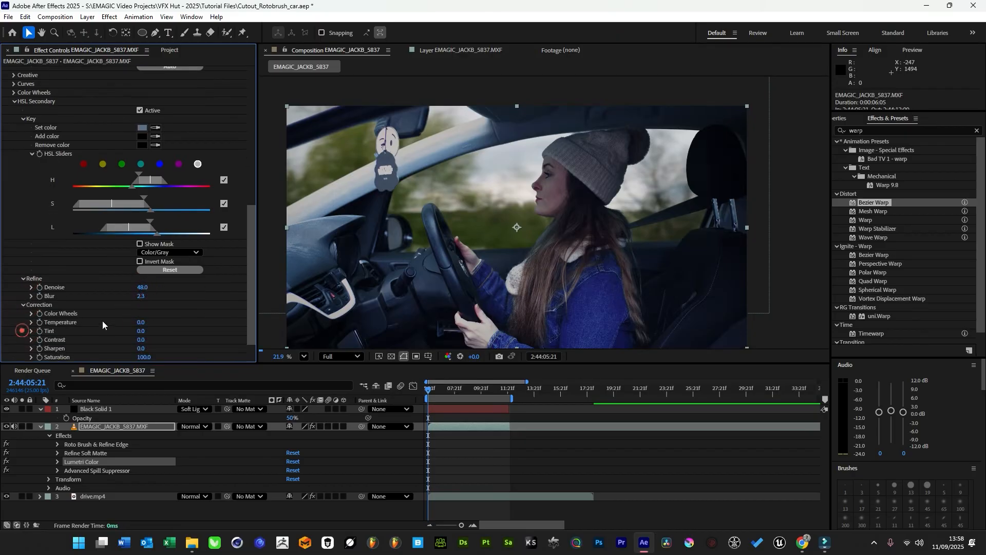
left_click(140, 331)
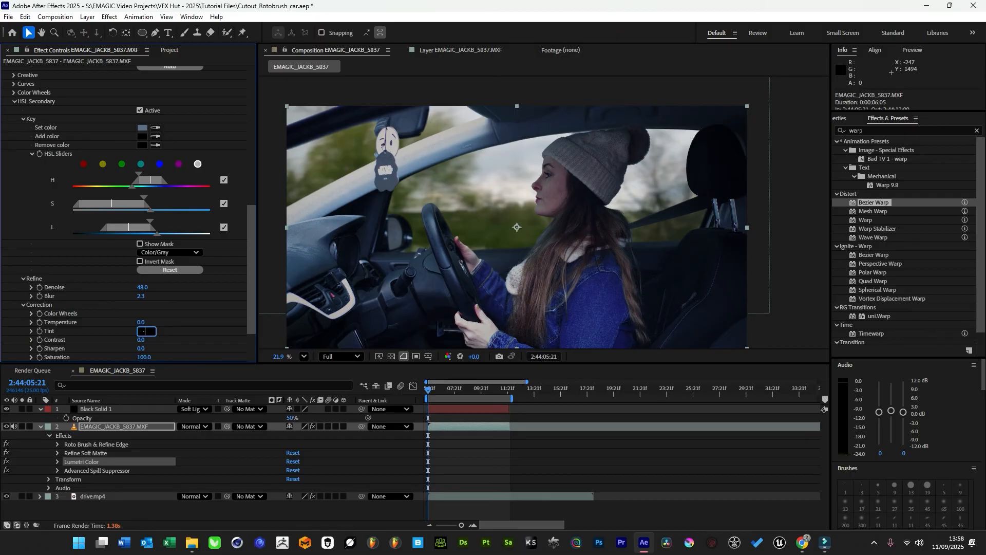
key("Return")
left_click(140, 322)
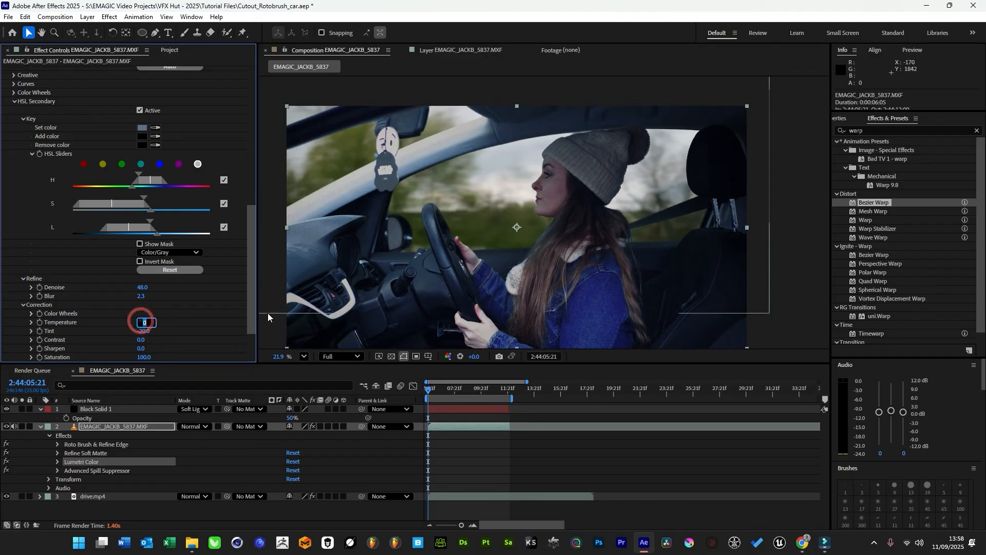
type("20")
key("Return")
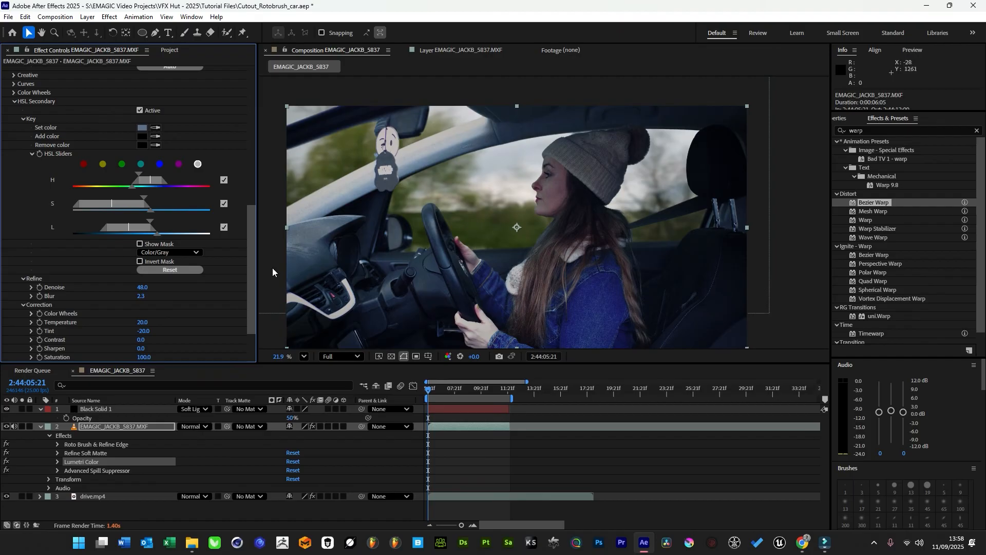
Compare the shot with the HSL Secondary correction disabled and enabled.
scroll(342, 233, "left", 3)
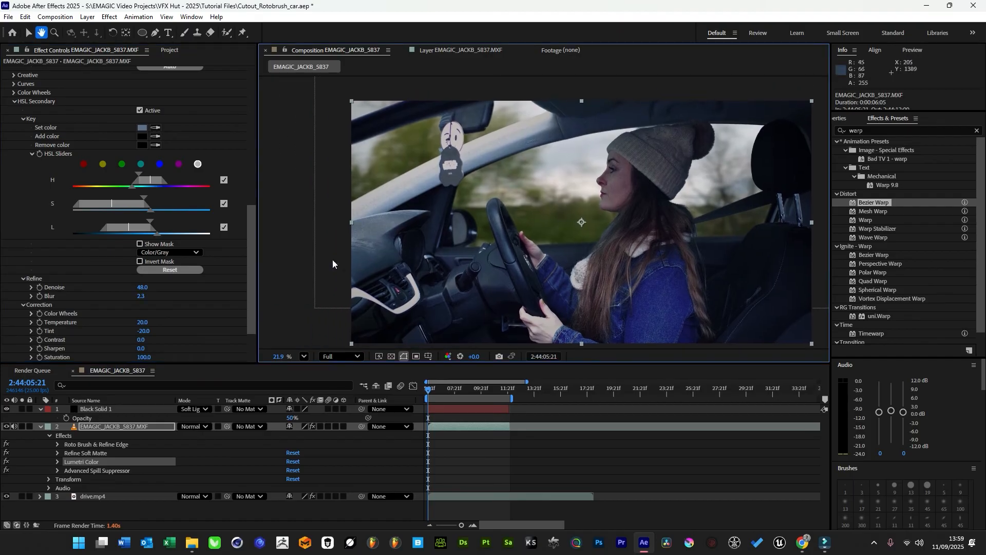
left_click(138, 110)
left_click(138, 110)
left_click(140, 109)
left_click(141, 110)
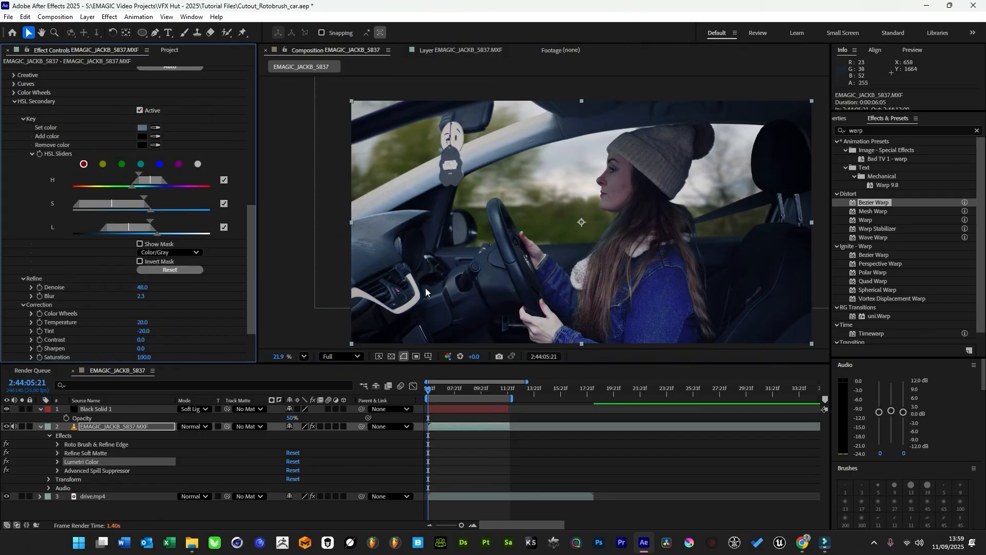
left_click_drag(634, 265, 593, 259)
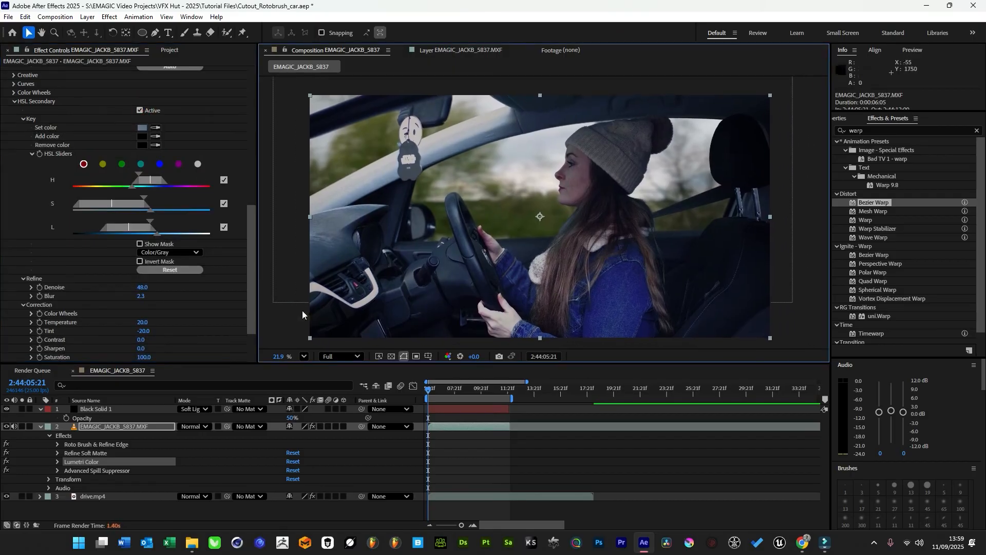
key("v")
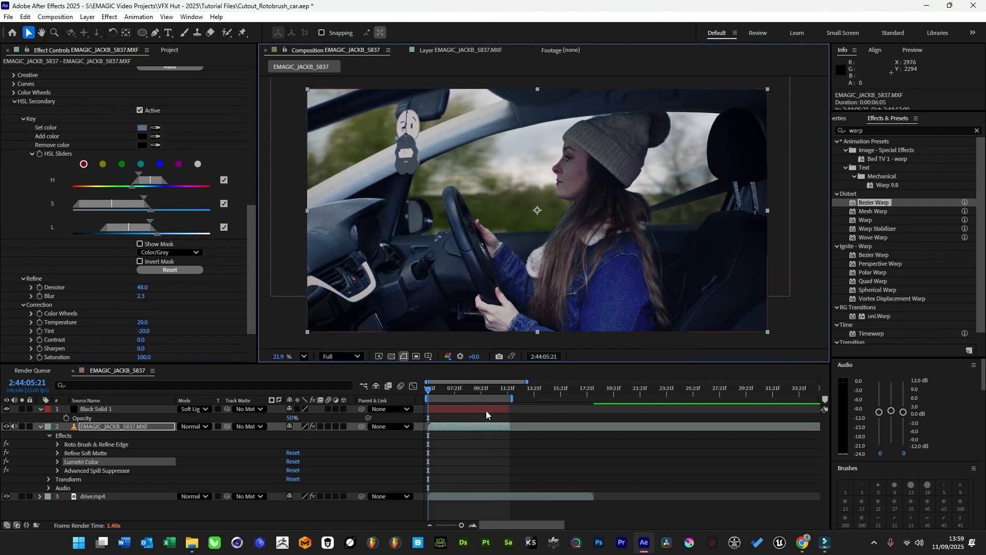
left_click(440, 385)
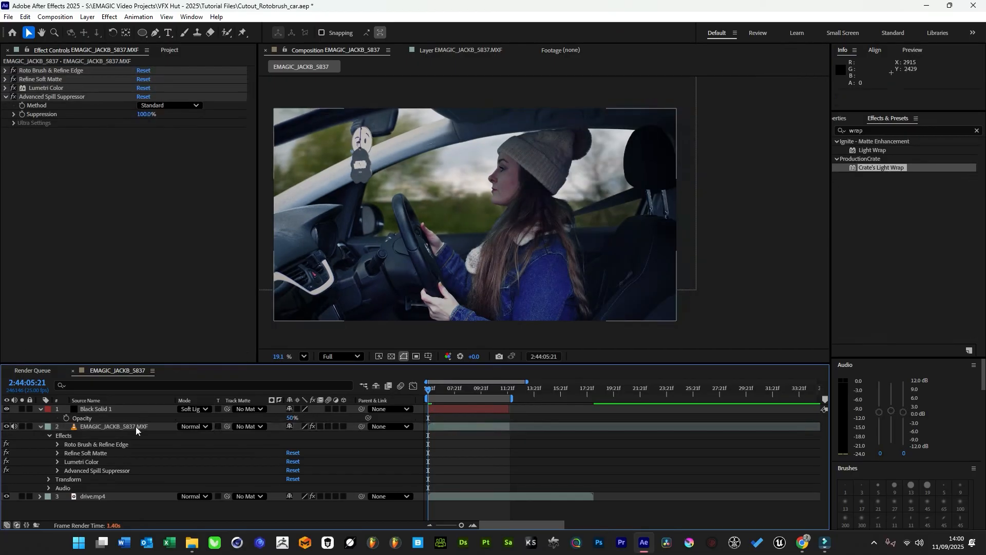
Pre-compose the EMAGIC_JACKB_5837.MXF layer as "gs", moving all attributes into the new composition.
left_click(135, 427)
right_click(131, 425)
left_click(196, 360)
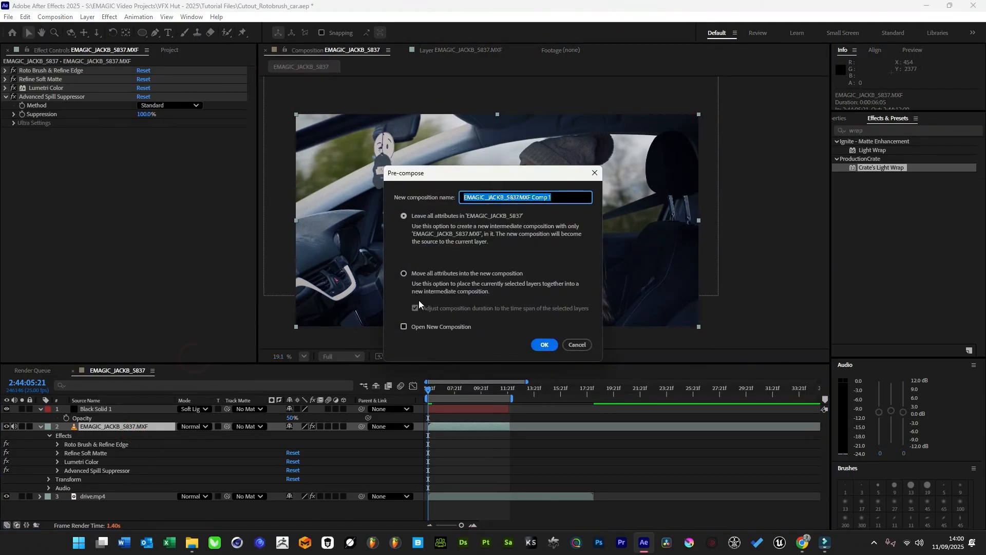
left_click(468, 276)
left_click(562, 197)
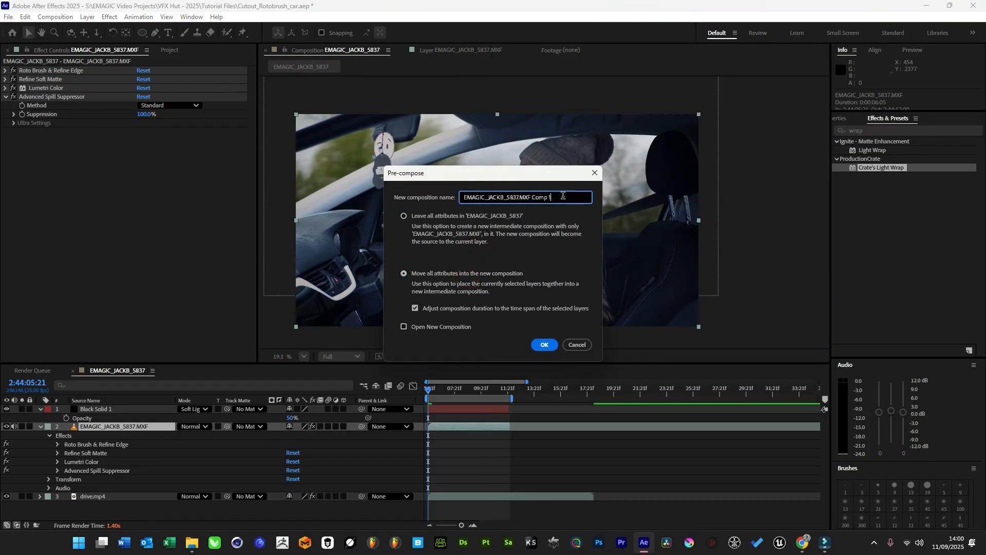
triple_click(562, 197)
type("gs")
key("Return")
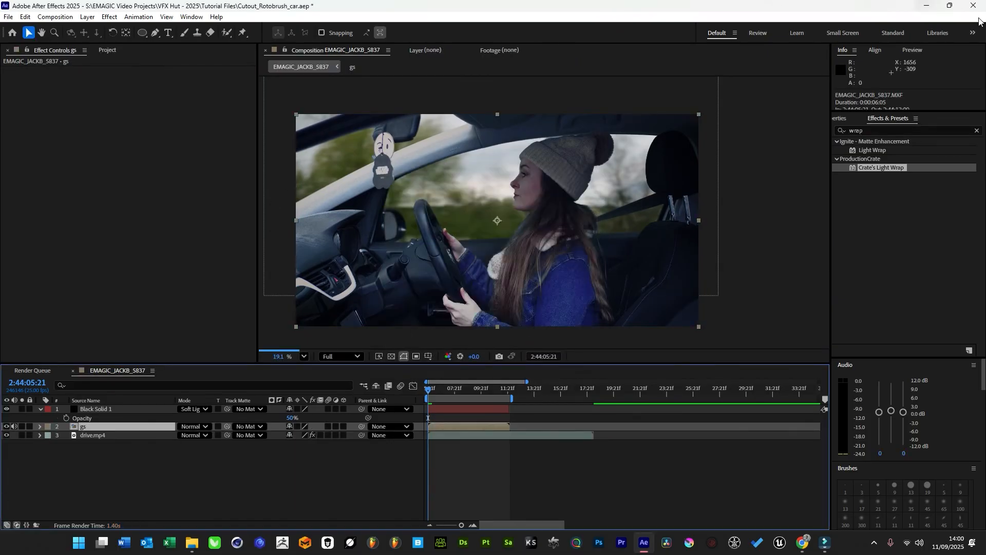
Apply Crate's Light Wrap to the gs layer with drive.mp4 as the background layer.
left_click_drag(881, 167, 466, 427)
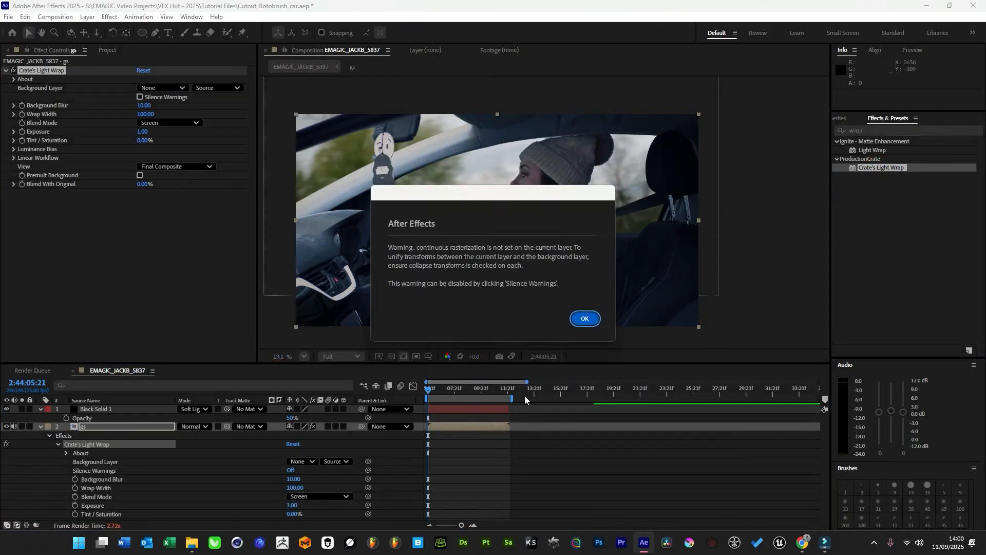
left_click(586, 319)
left_click(159, 88)
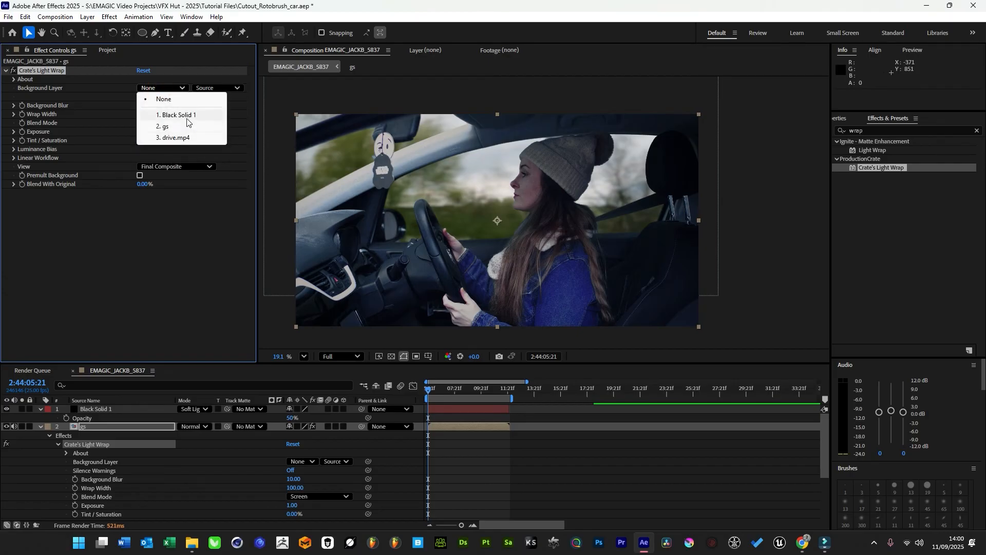
left_click(186, 137)
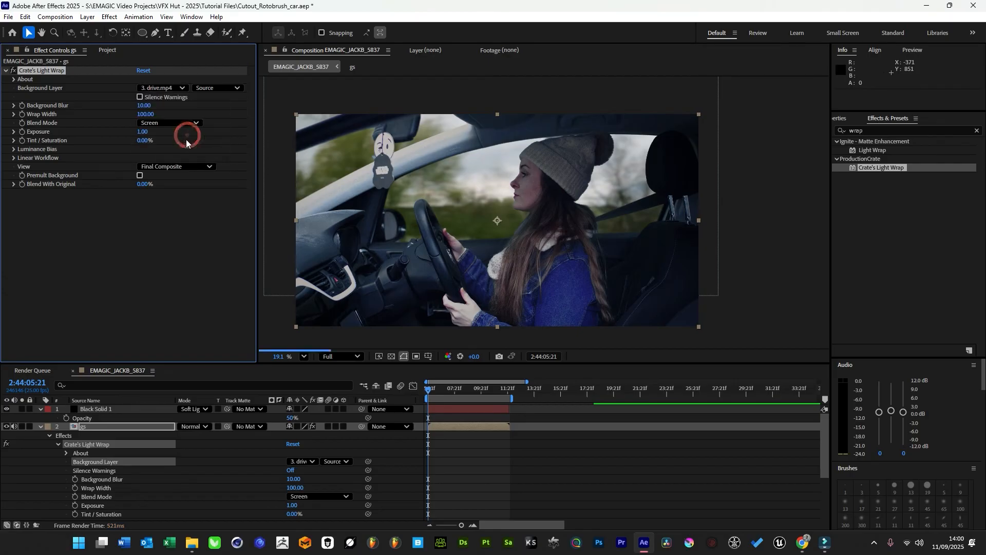
Set the light wrap's wrap width to 115, background blur to 6 and Blend With Original to 76%.
scroll(378, 181, "up", 5)
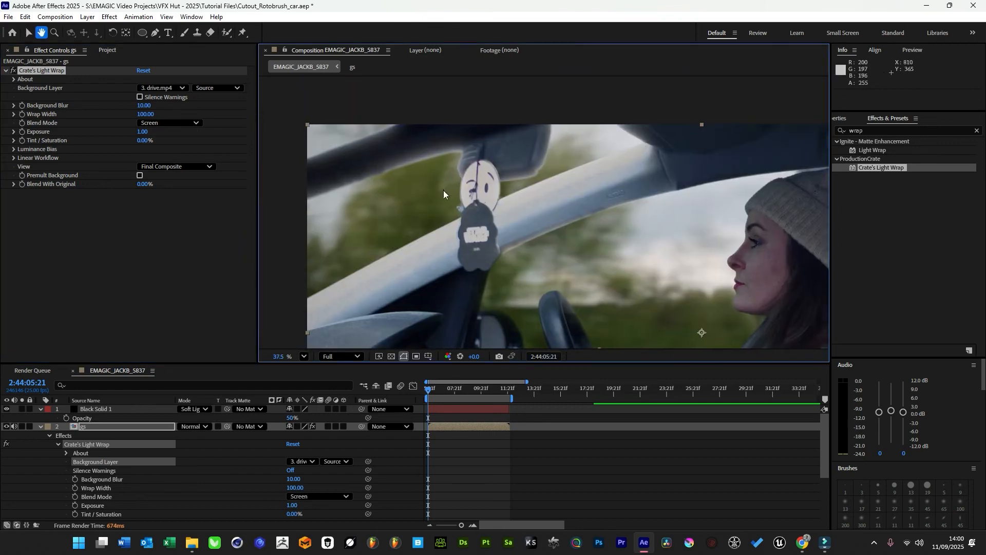
mouse_move(147, 113)
left_mouse_down()
mouse_move(165, 115)
mouse_move(154, 114)
left_mouse_up()
left_click(143, 105)
type("6")
key("Return")
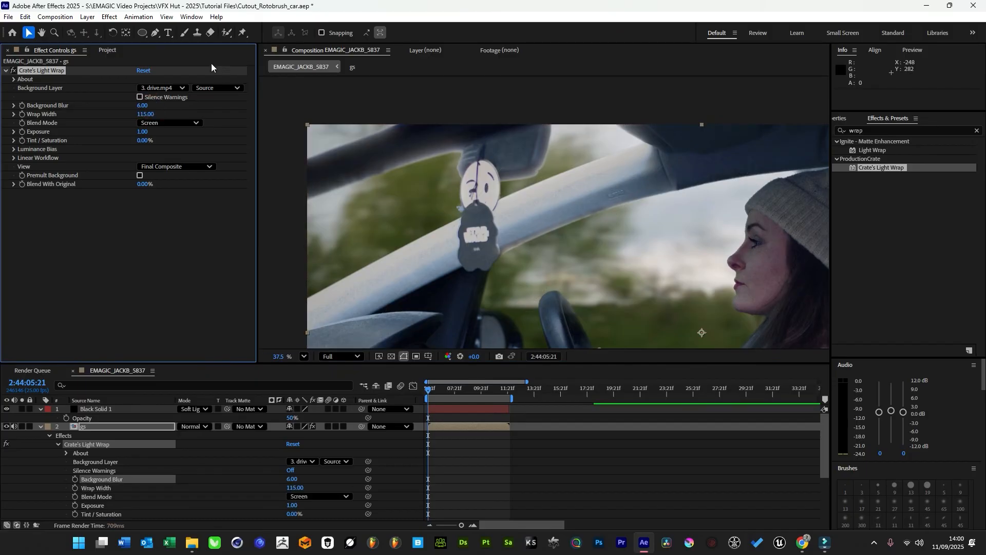
left_click(144, 185)
type("76")
key("Return")
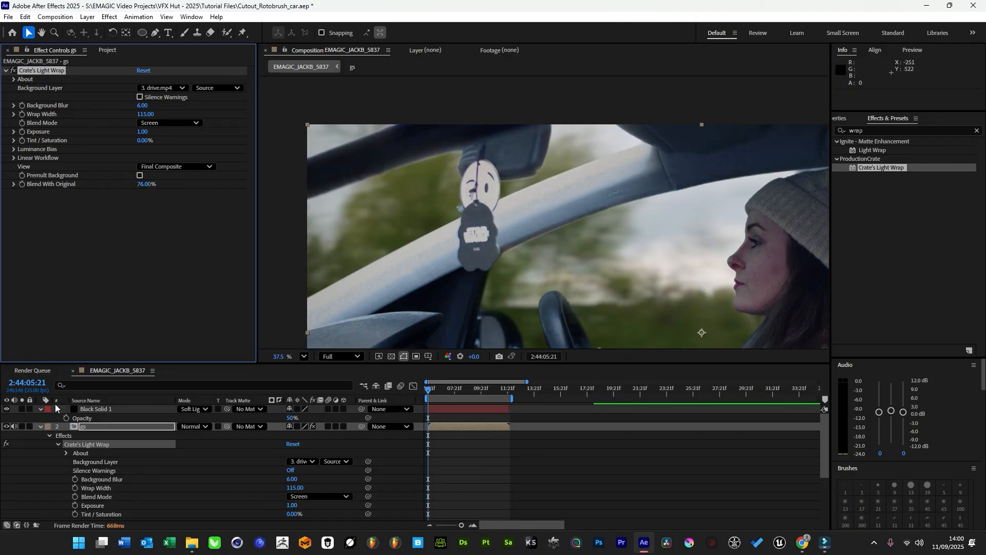
Compare the composite's edges with the light wrap disabled and enabled.
left_click(15, 71)
left_click(15, 72)
left_click(15, 72)
left_click(15, 71)
left_click(15, 71)
left_click(15, 71)
scroll(634, 229, "down", 4)
left_click_drag(651, 254, 610, 240)
scroll(607, 261, "up", 3)
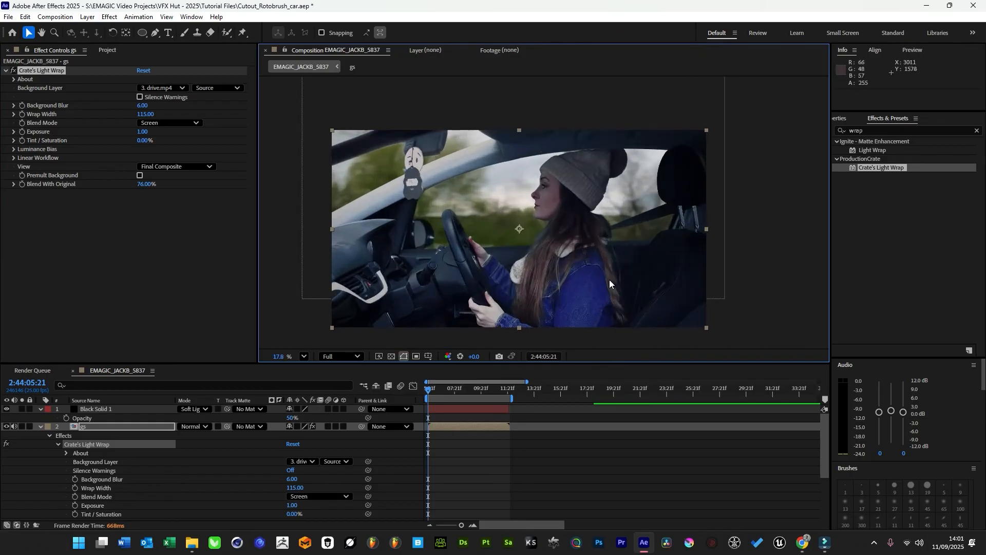
Add the original EMAGIC_JACKB_5837.MXF footage above all layers and hide it to compare it with the composite.
left_click(427, 394)
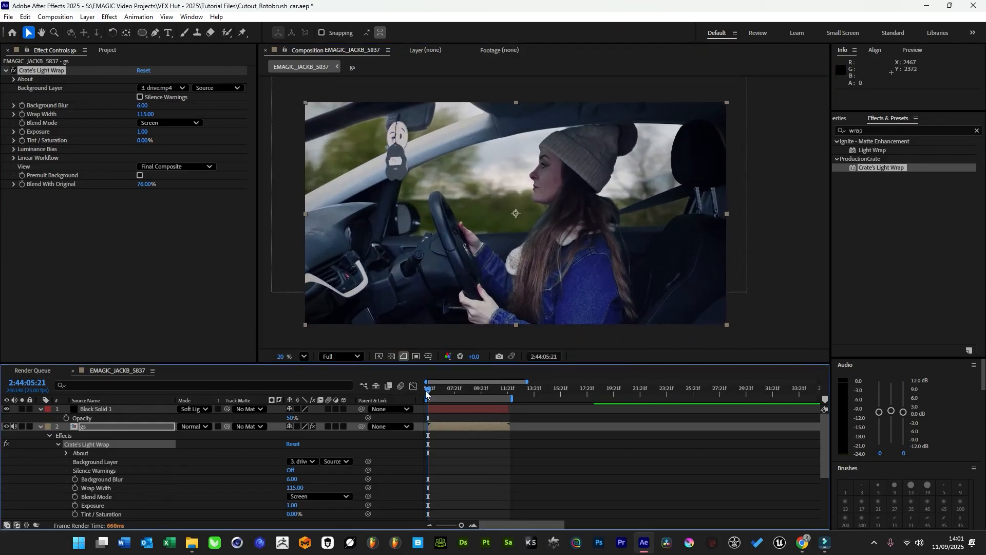
left_click(109, 55)
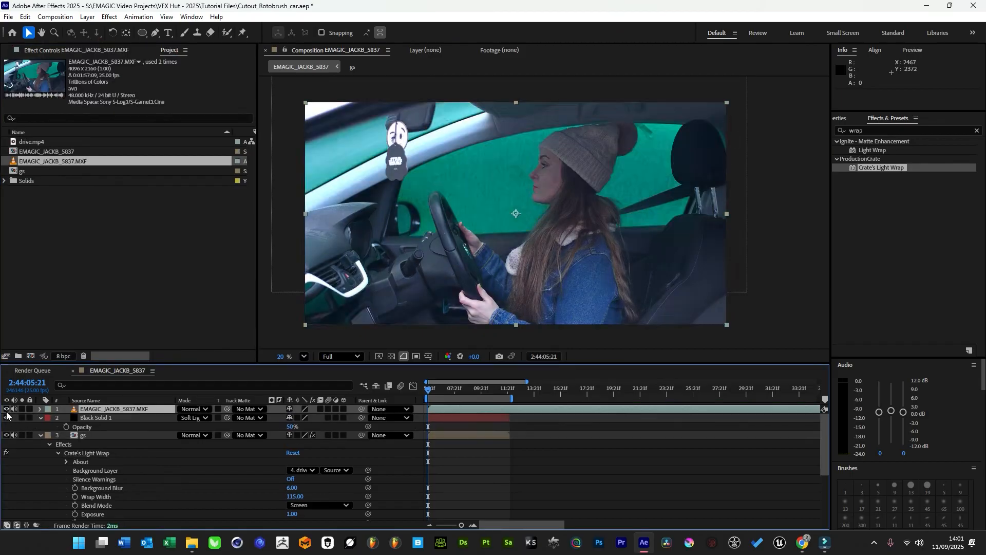
left_click(7, 415)
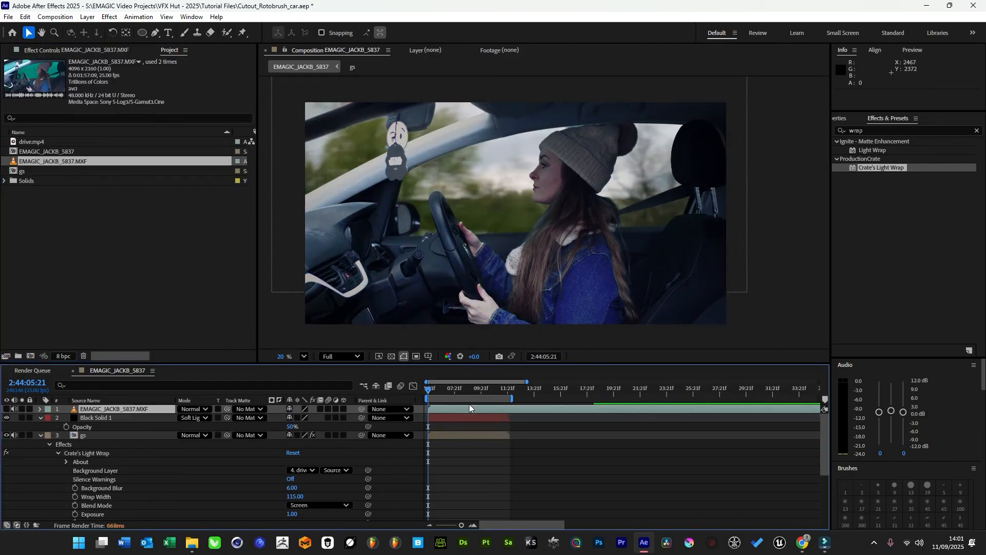
left_click_drag(437, 395, 428, 395)
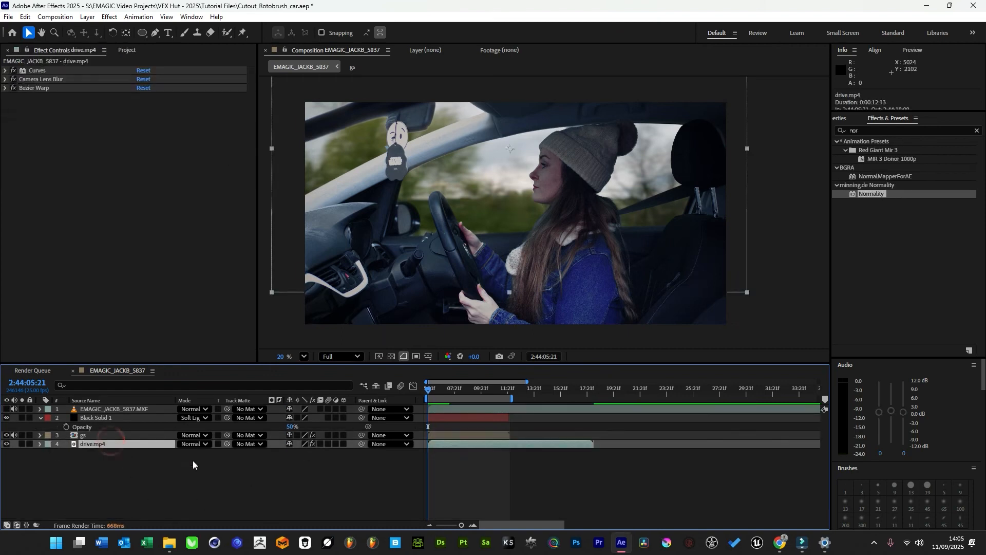
Duplicate the drive.mp4 layer to the top of the stack and flip it vertically at a scale of about 241%, -193%.
left_click(106, 445)
left_click_drag(106, 445, 108, 407)
left_click_drag(510, 292, 510, 251)
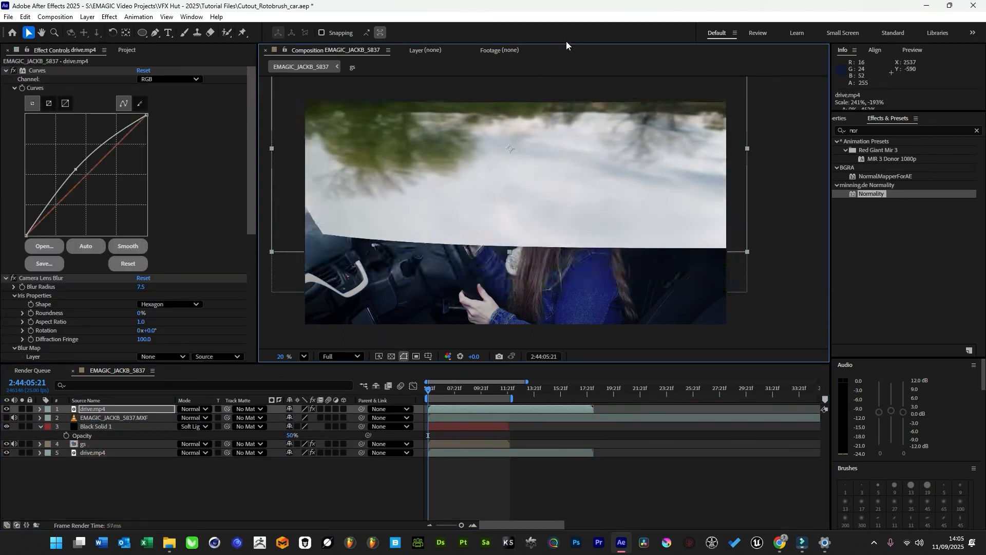
Remove Bezier Warp from the flipped drive.mp4 copy and move the layer to about 1916, 1084.5 to cover the frame.
left_click_drag(462, 123, 443, 158)
scroll(43, 77, "down", 10)
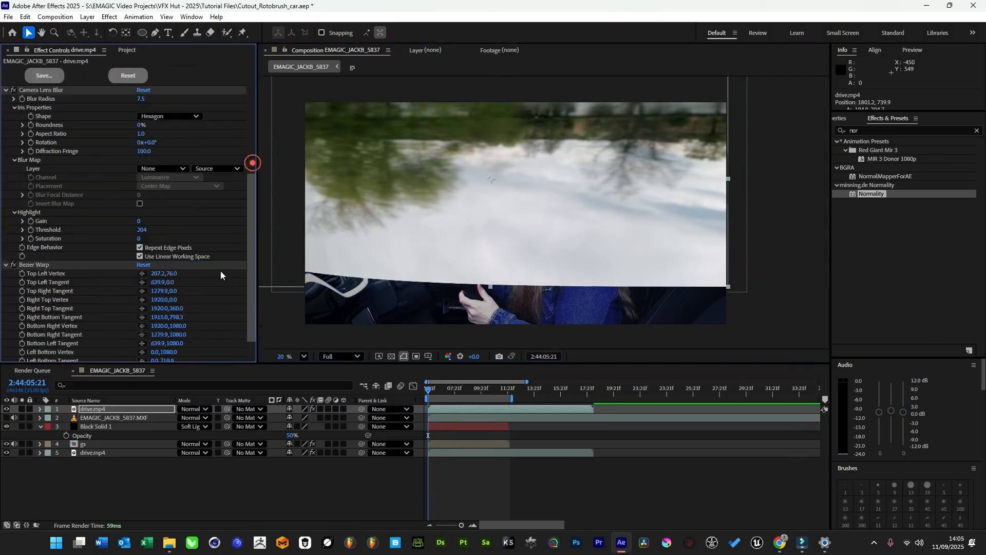
scroll(130, 178, "up", 8)
left_click_drag(539, 174, 547, 213)
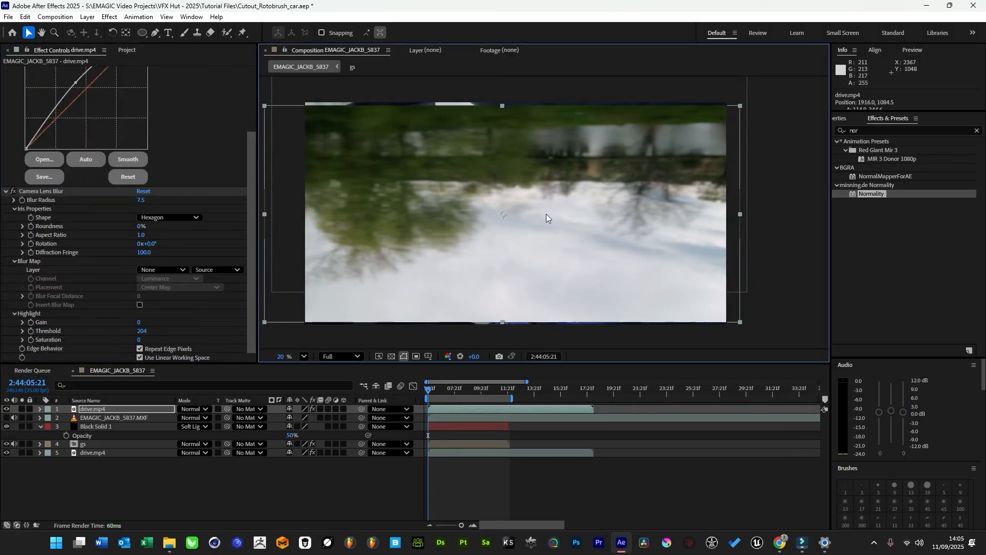
Draw a closed curved mask on the flipped drive.mp4 copy around the dashboard, steering area, woman's upper body and side of her head.
left_click(6, 408)
left_click(154, 33)
left_click(467, 233)
left_click(379, 238)
left_click(370, 207)
left_click(308, 225)
left_click(309, 249)
left_click(389, 281)
left_click(428, 286)
left_click(508, 285)
left_click(605, 278)
left_click(689, 271)
left_click(717, 227)
left_click_drag(666, 226, 633, 230)
left_click(614, 227)
left_click(588, 210)
left_click(594, 152)
left_click(579, 144)
left_click(546, 149)
left_click(540, 236)
left_click(497, 237)
left_click(467, 232)
left_click(7, 409)
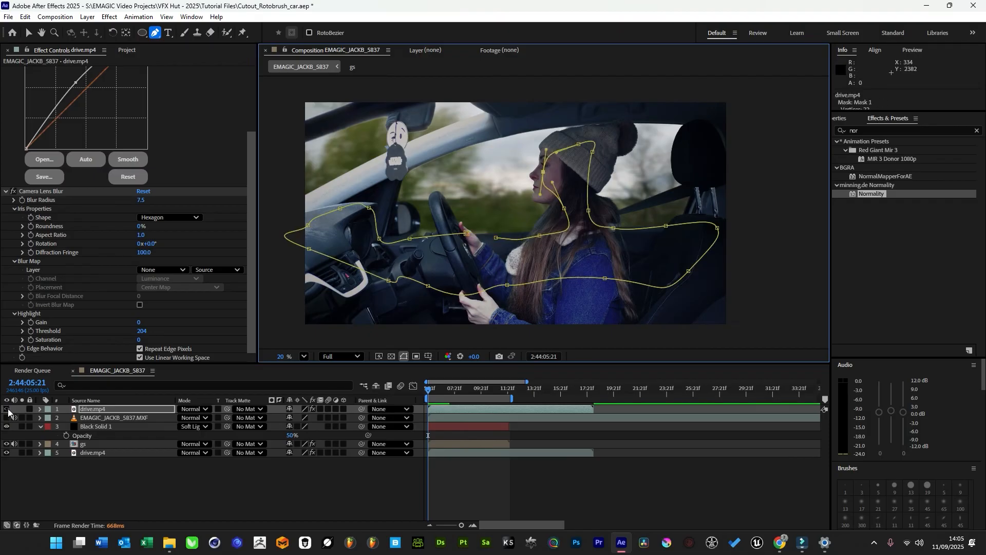
left_click(467, 233)
left_click(189, 469)
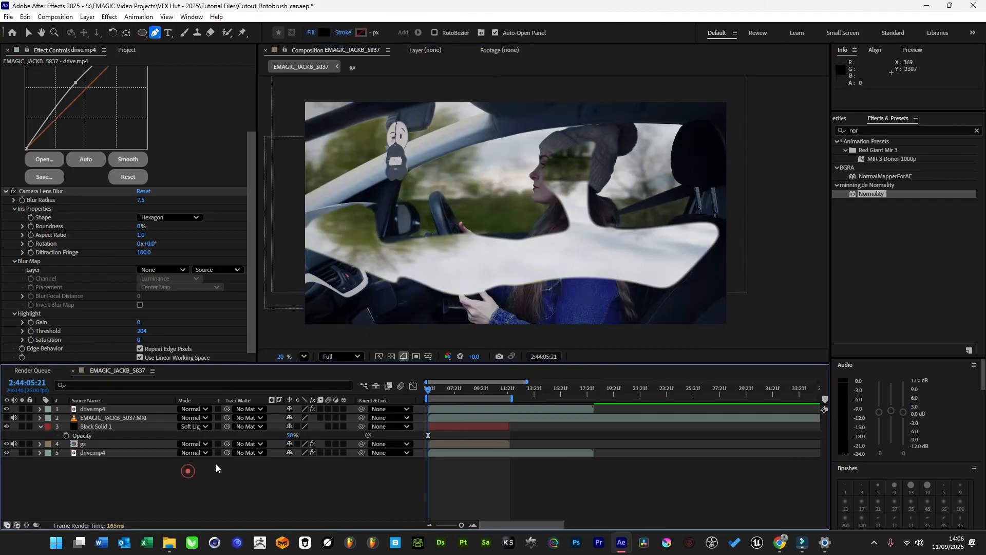
Feather the flipped drive.mp4 layer's mask by 231 pixels.
left_click(93, 408)
key("f")
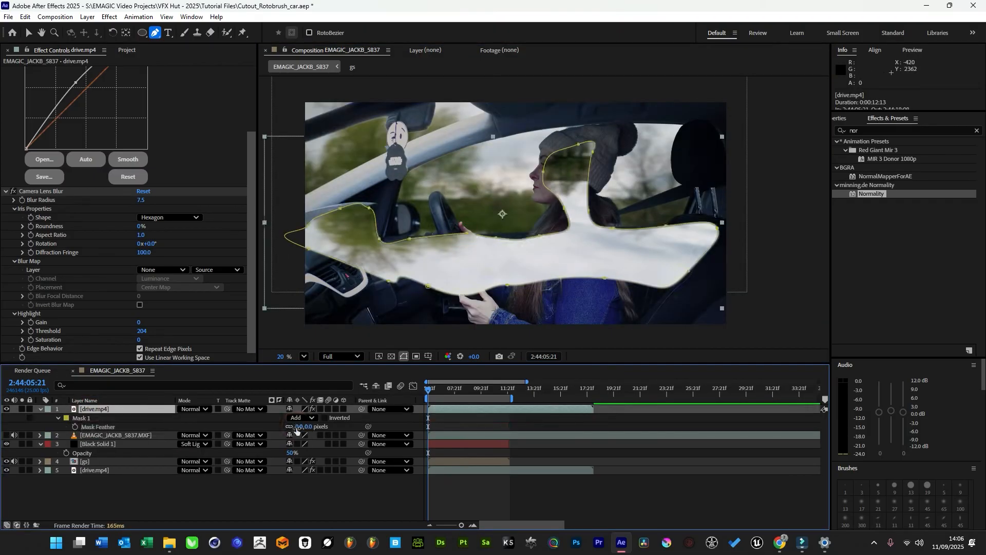
left_click_drag(308, 426, 391, 426)
Replace Camera Lens Blur with Fast Box Blur on the flipped drive.mp4 layer.
scroll(137, 288, "up", 5)
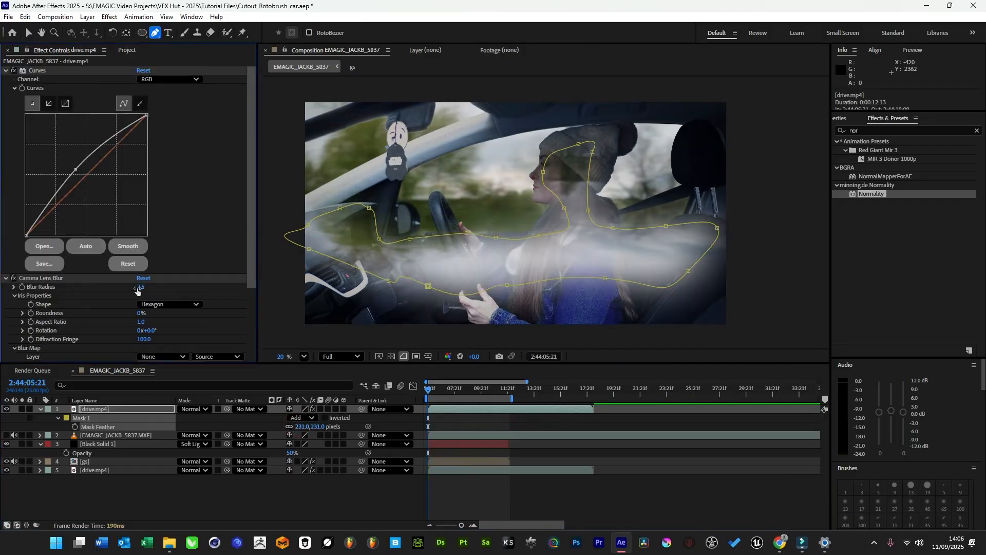
left_click(44, 282)
key("Delete")
left_click(875, 130)
type("nor")
key("BackSpace")
key("BackSpace")
key("BackSpace")
type("fast")
left_click_drag(884, 194, 137, 288)
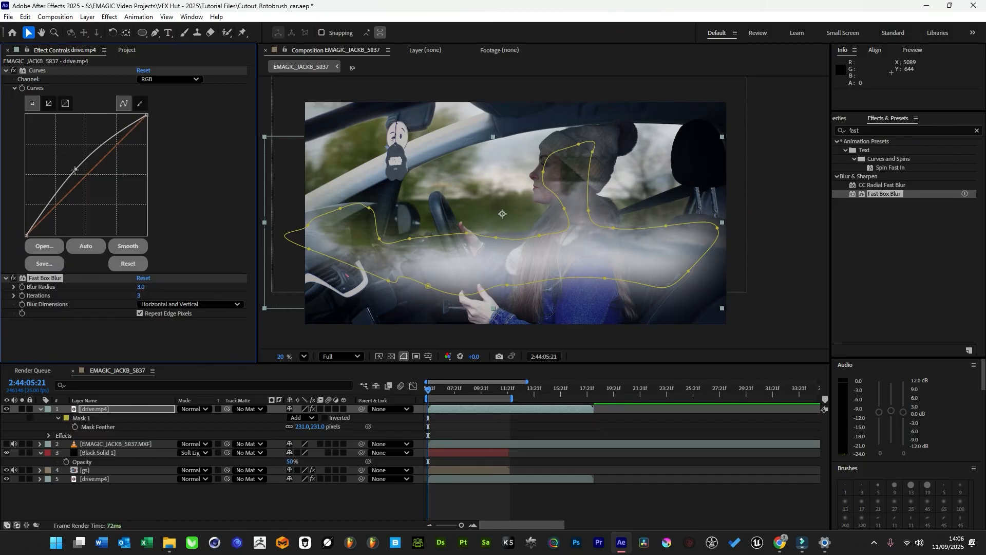
Darken the flipped drive.mp4 layer's RGB curve using two points and set its blending mode to Soft Light.
left_click_drag(76, 169, 88, 189)
left_click(113, 155)
left_click_drag(107, 153, 111, 160)
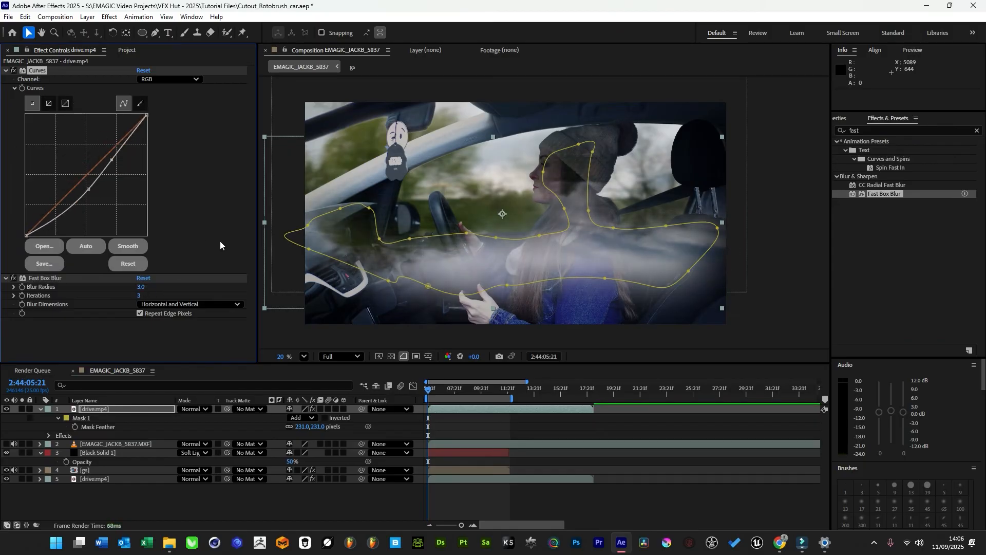
left_click(196, 409)
left_click(256, 278)
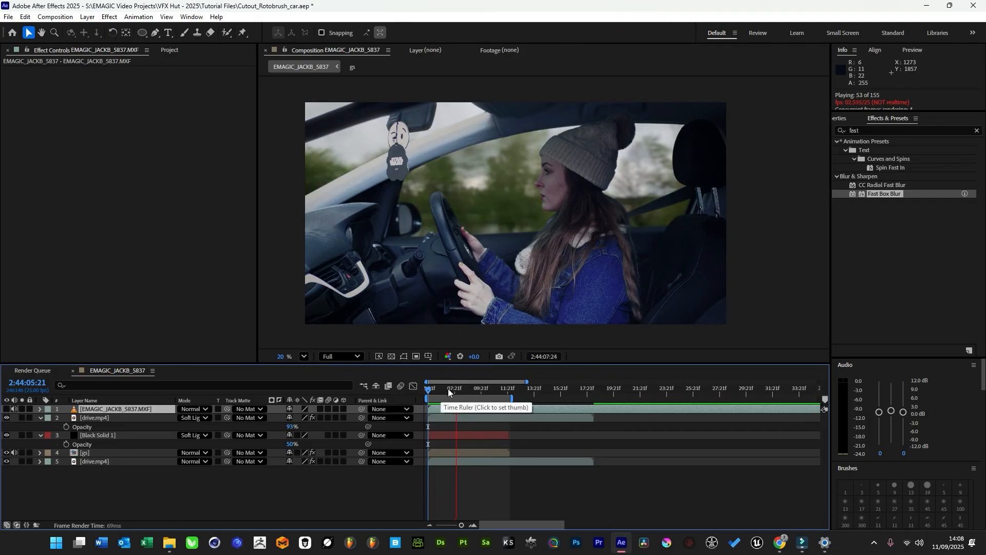
End the work area at 2:44:07:17 and play back the composite.
key("space")
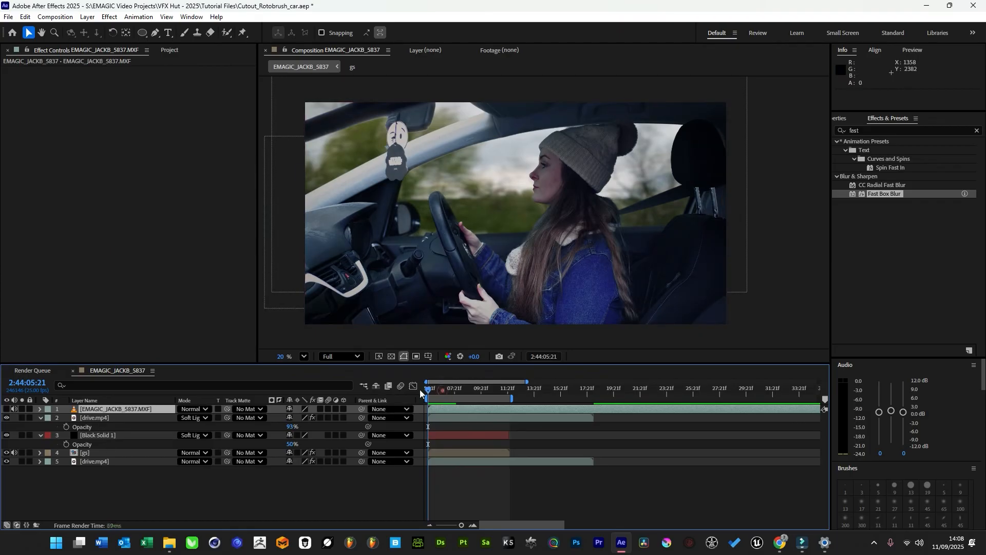
key("space")
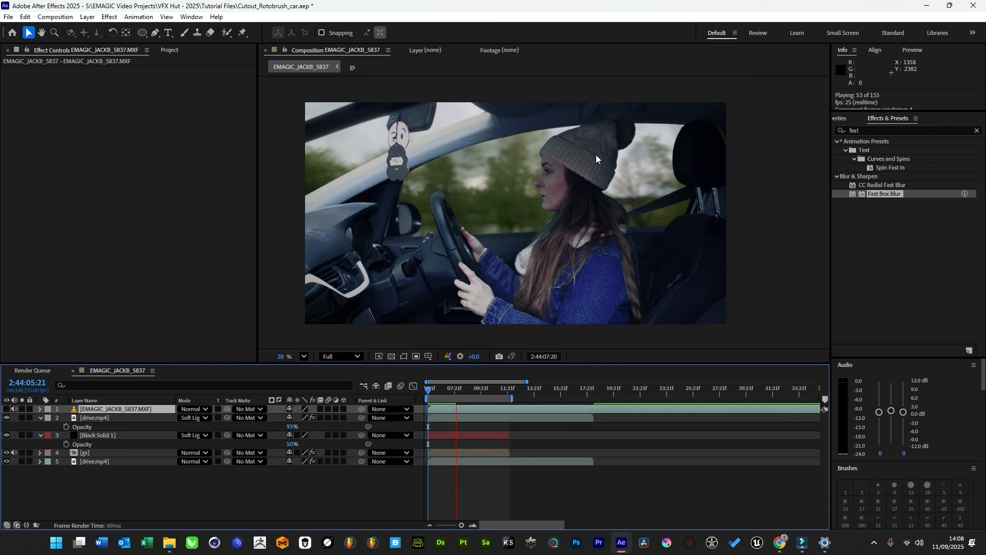
left_click_drag(450, 390, 452, 390)
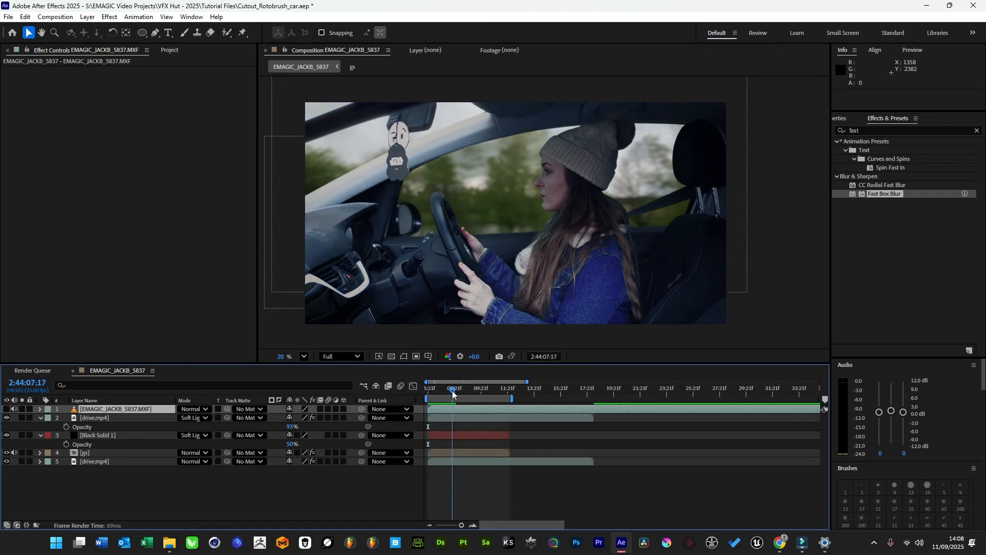
key("n")
key("space")
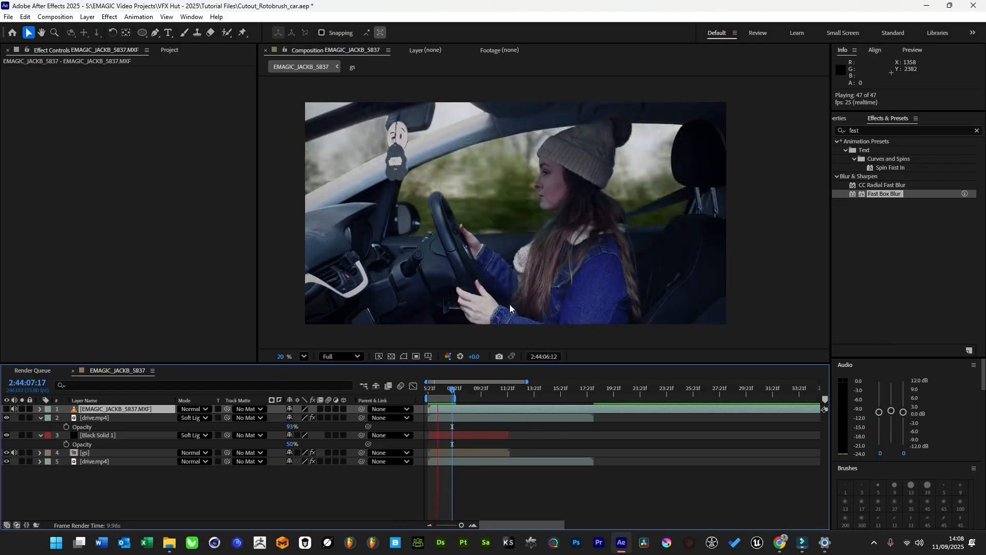
Select the flipped drive.mp4 overlay and review its moving reflections by playing back the shortened work area.
key("apostrophe")
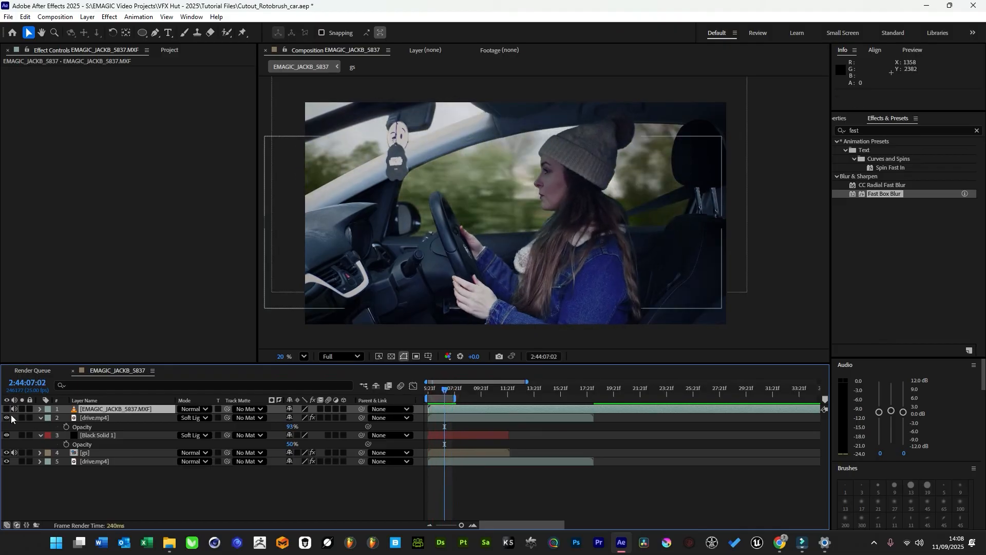
left_click(103, 418)
key("space")
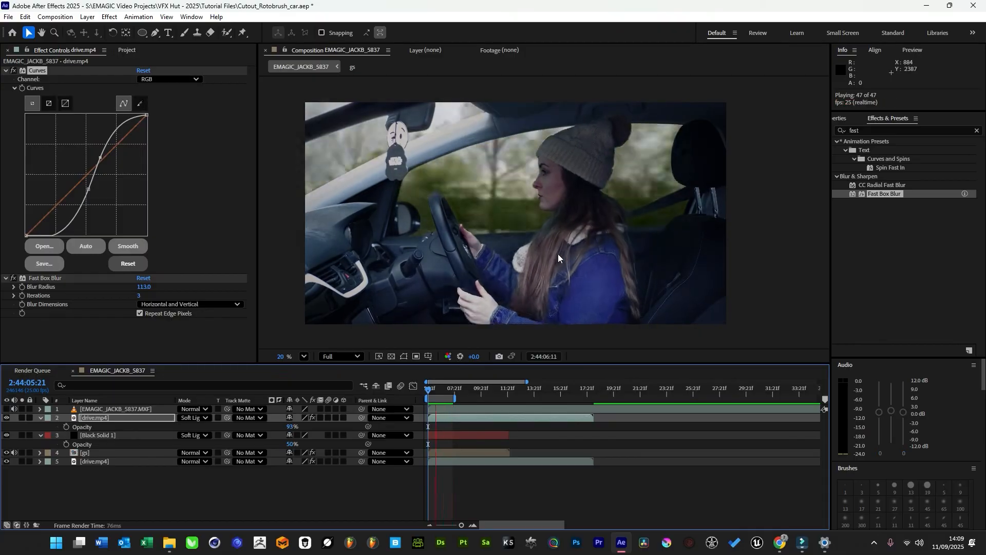
key("space")
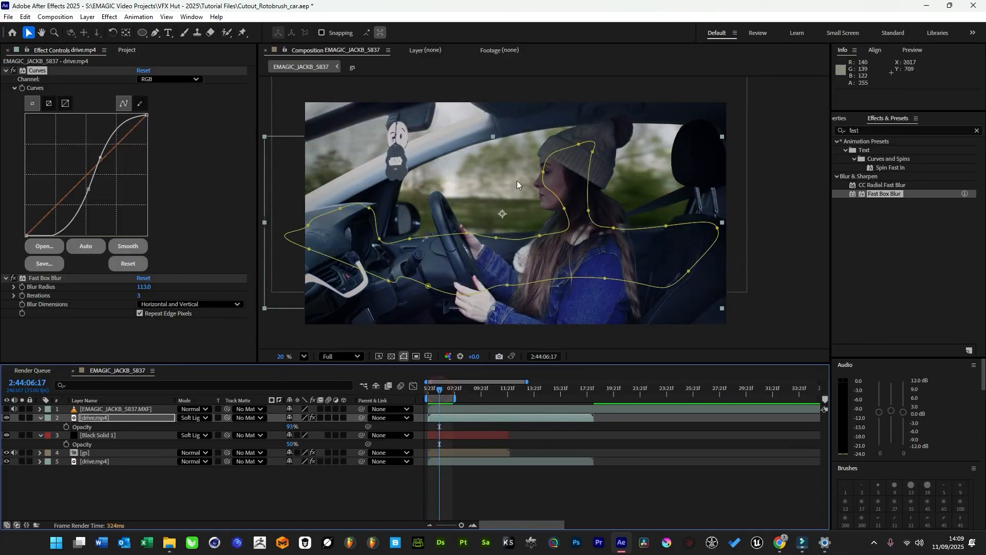
Soften the overlay's RGB curve by lifting its shadow point and lowering its highlight point, and preview from the start.
left_click_drag(88, 189, 70, 190)
left_click_drag(100, 157, 105, 165)
left_click_drag(439, 393, 406, 393)
key("space")
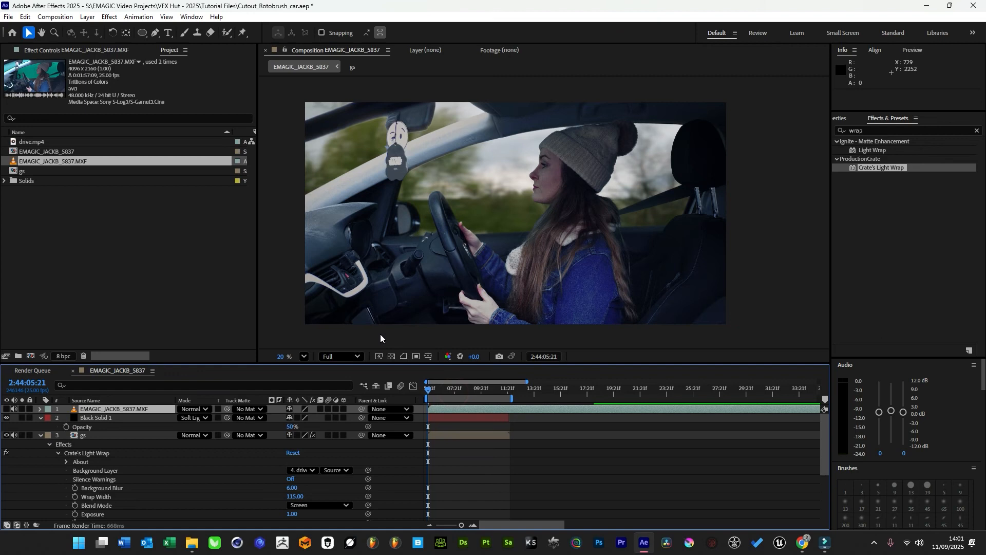
key("space")
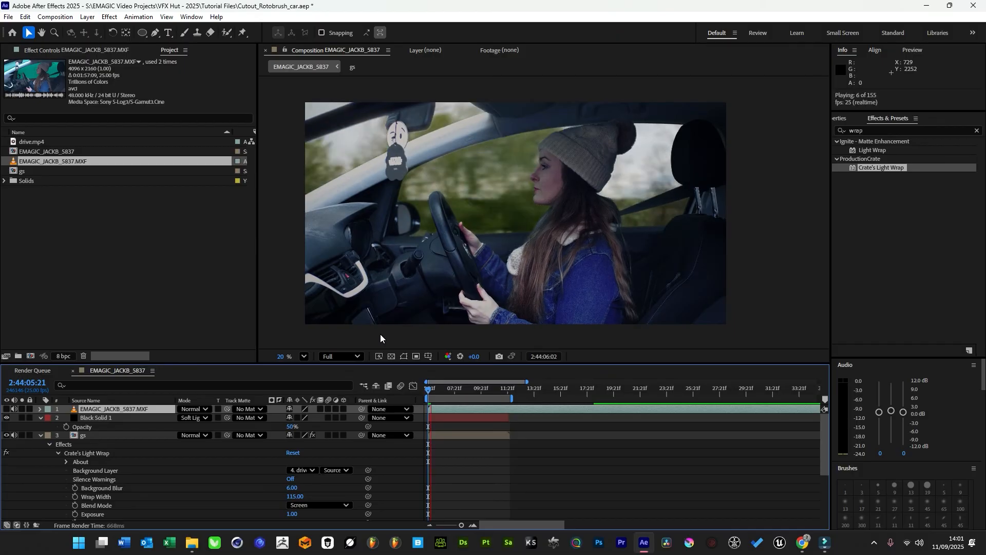